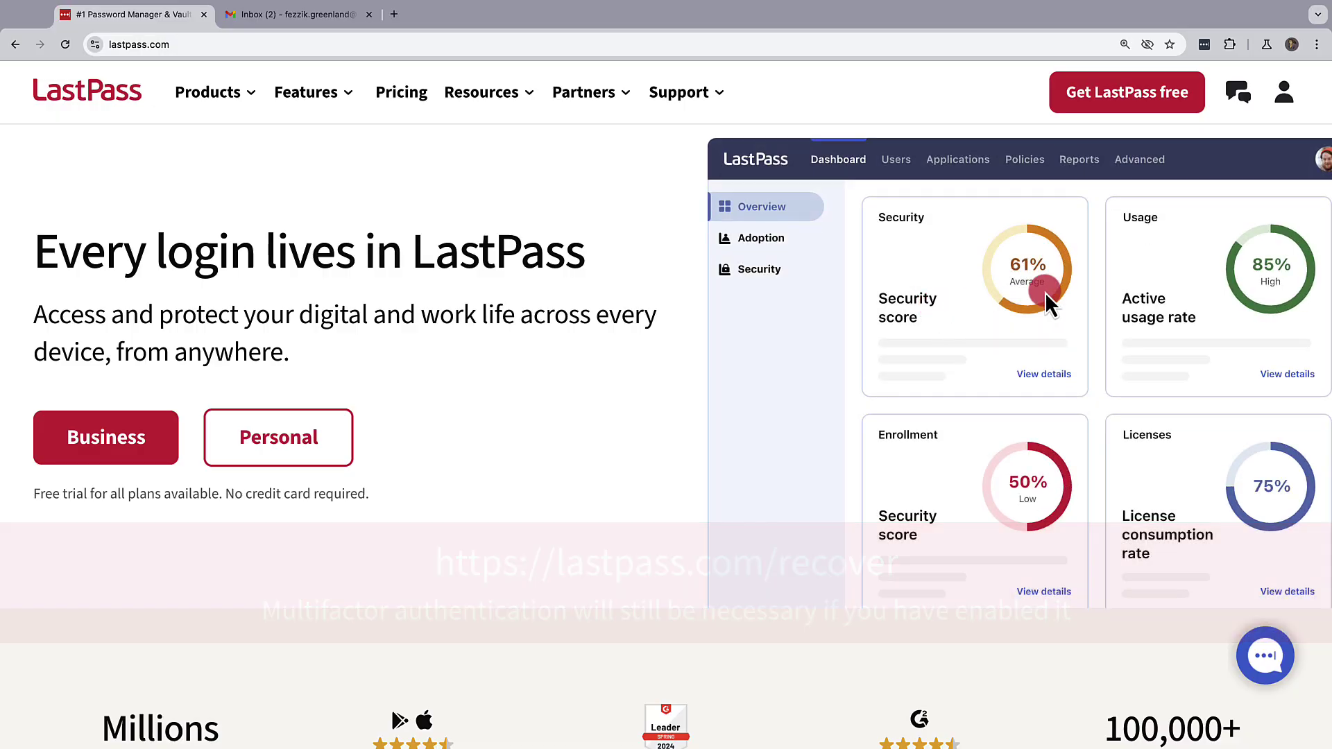
Open the full lastpass.com sign-in page from the LastPass extension's account icon.
{"action": "left_click", "coordinate": [1205, 49]}
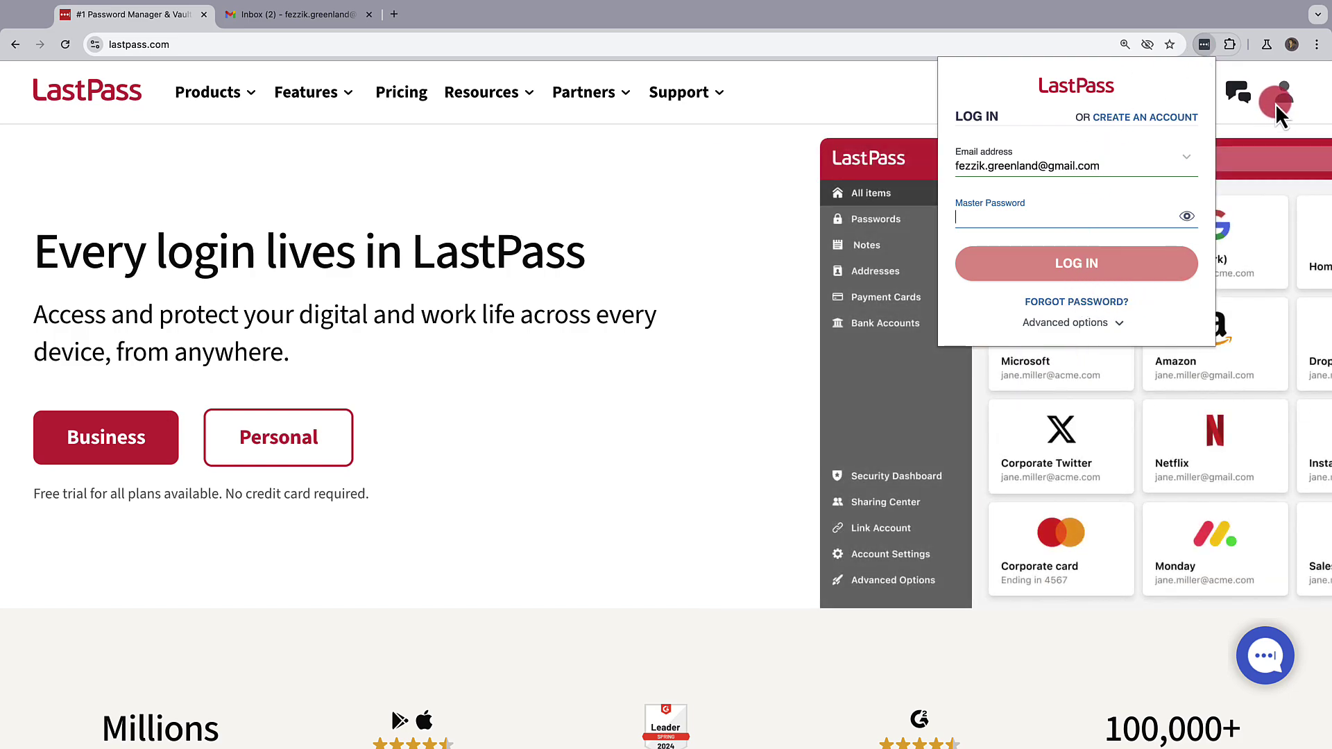
{"action": "left_click", "coordinate": [1277, 103]}
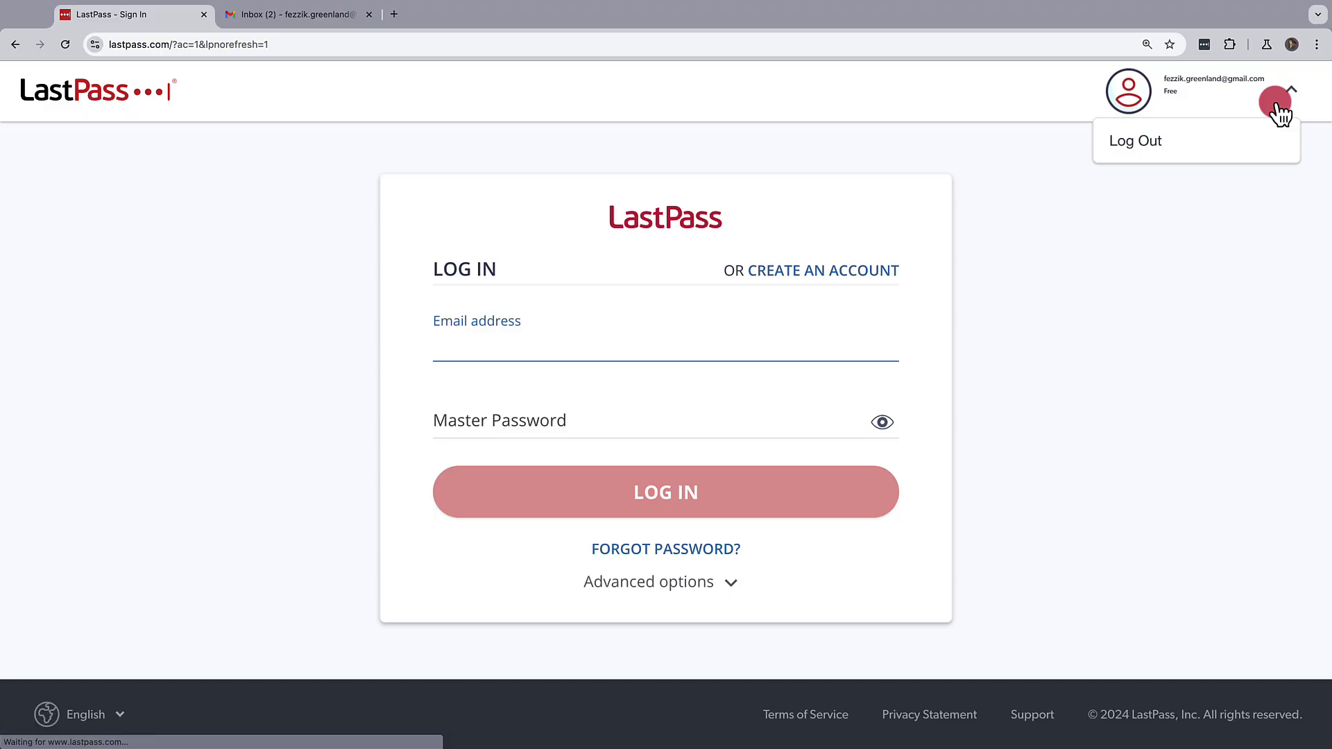
Submit the account email on the Forgot Password form, pass the image reCAPTCHA, and request a verification code.
{"action": "left_click", "coordinate": [620, 555]}
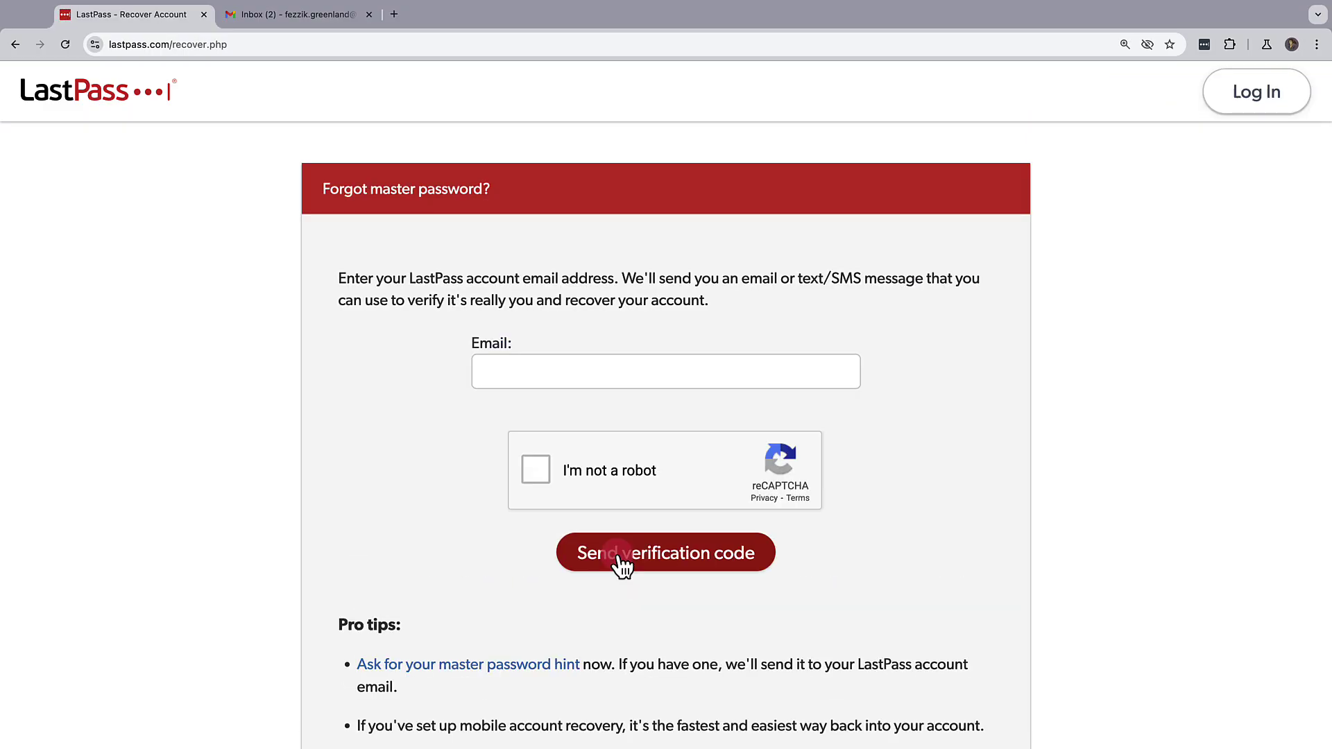
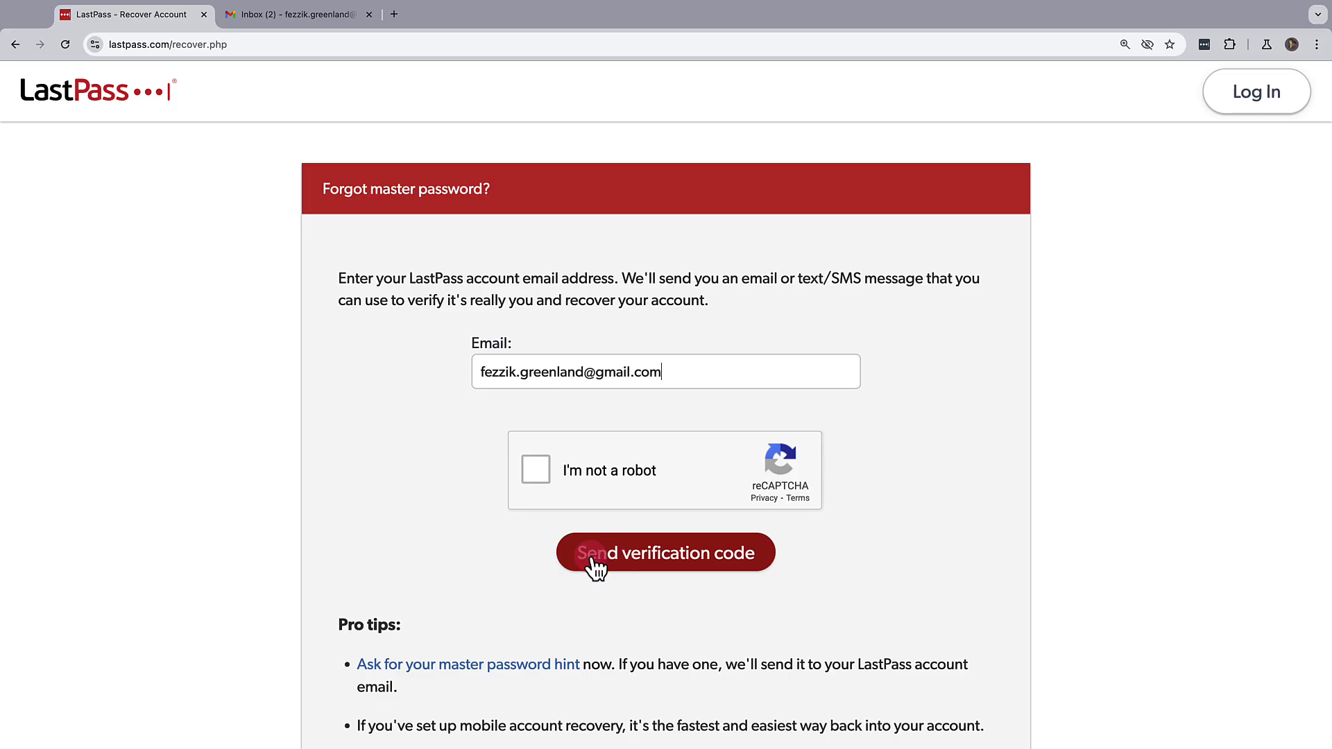
{"action": "left_click", "coordinate": [540, 471]}
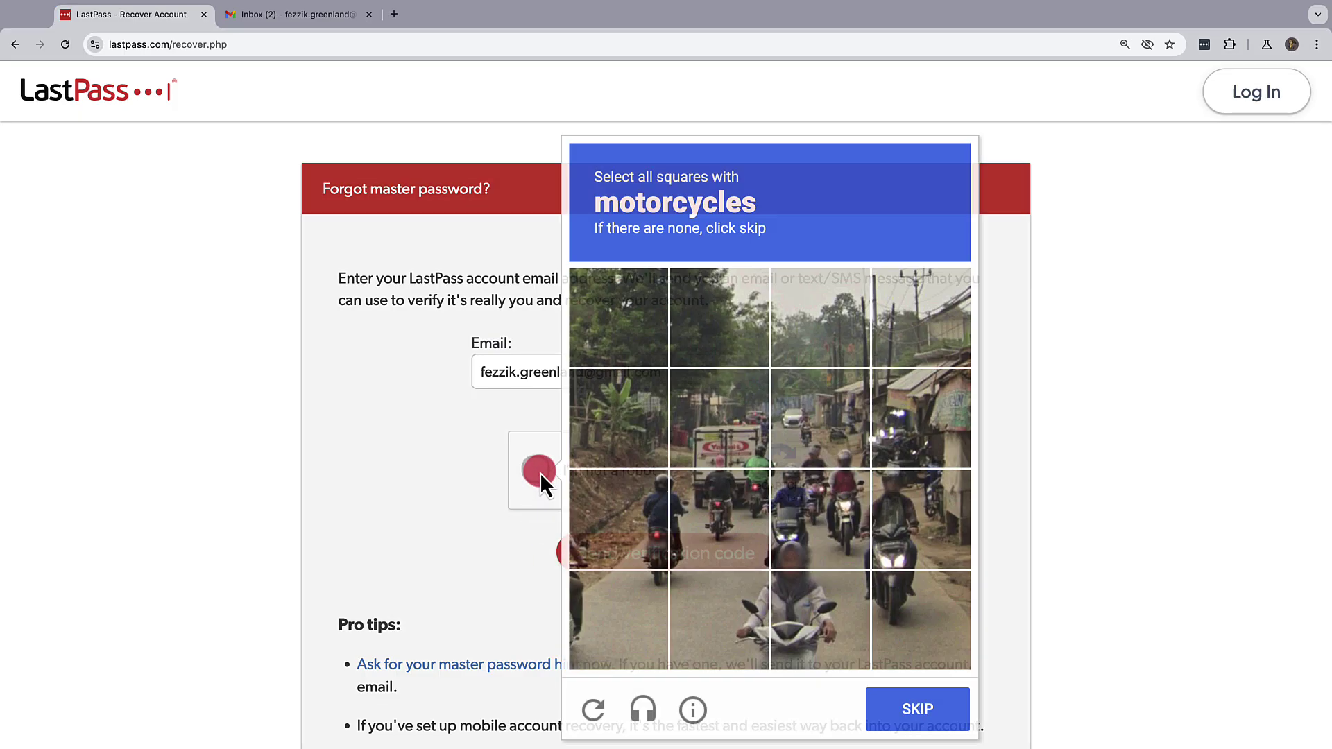
{"action": "left_click", "coordinate": [619, 519]}
{"action": "left_click", "coordinate": [720, 519]}
{"action": "left_click", "coordinate": [820, 519]}
{"action": "left_click", "coordinate": [893, 535]}
{"action": "left_click", "coordinate": [719, 419]}
{"action": "left_click", "coordinate": [916, 707]}
{"action": "left_click", "coordinate": [694, 377]}
{"action": "left_click", "coordinate": [891, 704]}
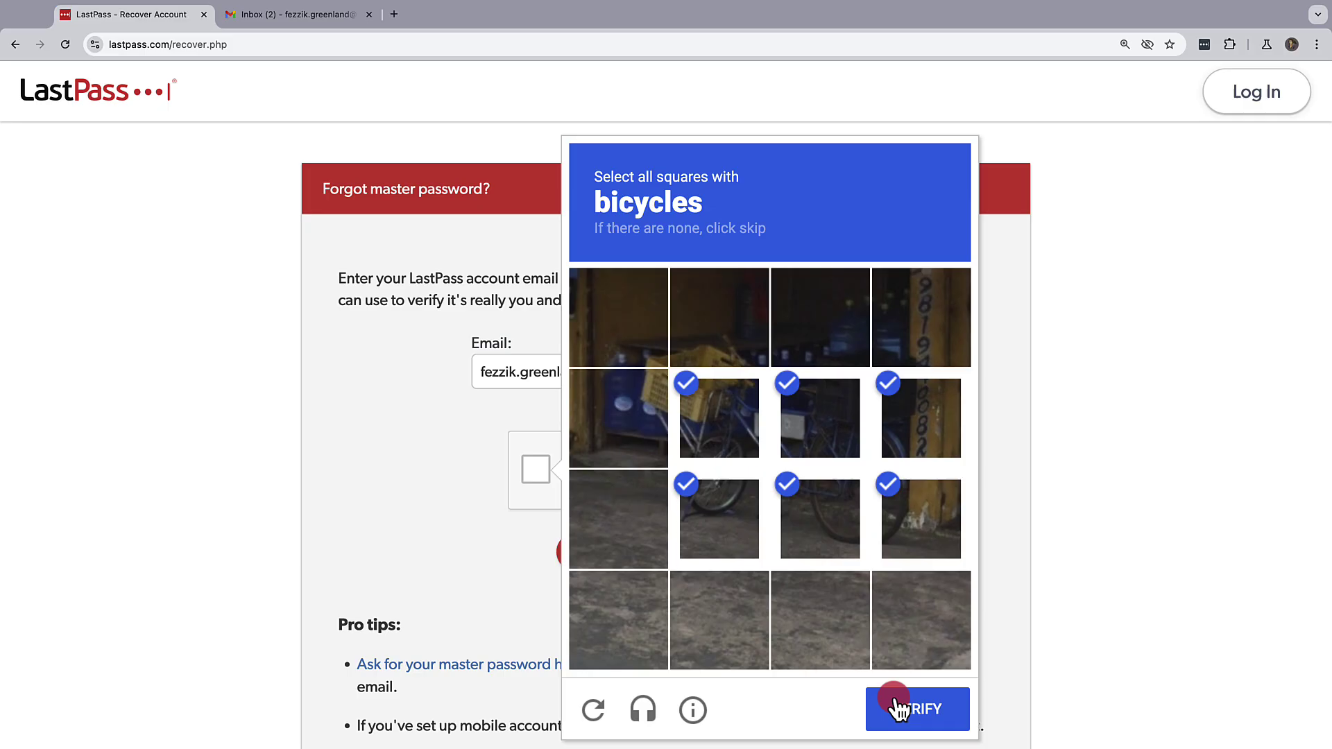
{"action": "left_click", "coordinate": [691, 555]}
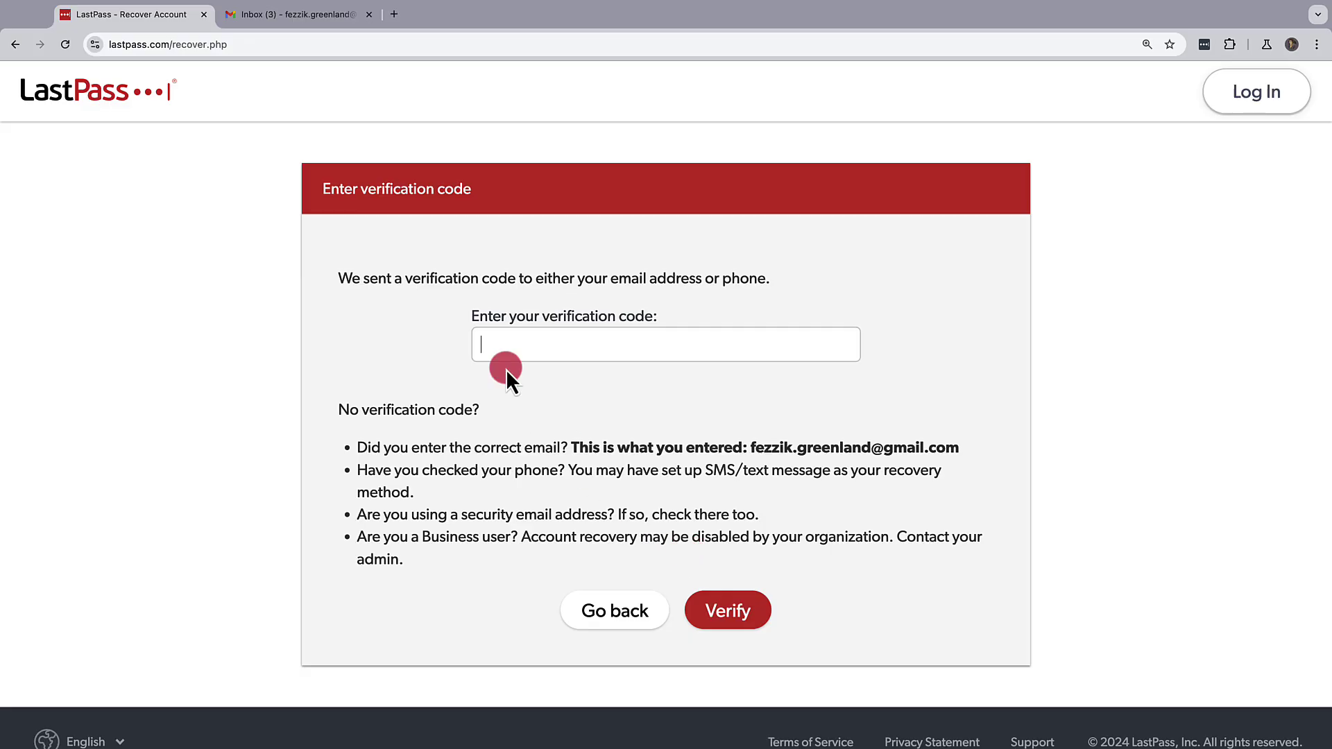
In Gmail, open the LastPass Security Notification email and select its verification code.
{"action": "left_click", "coordinate": [339, 22]}
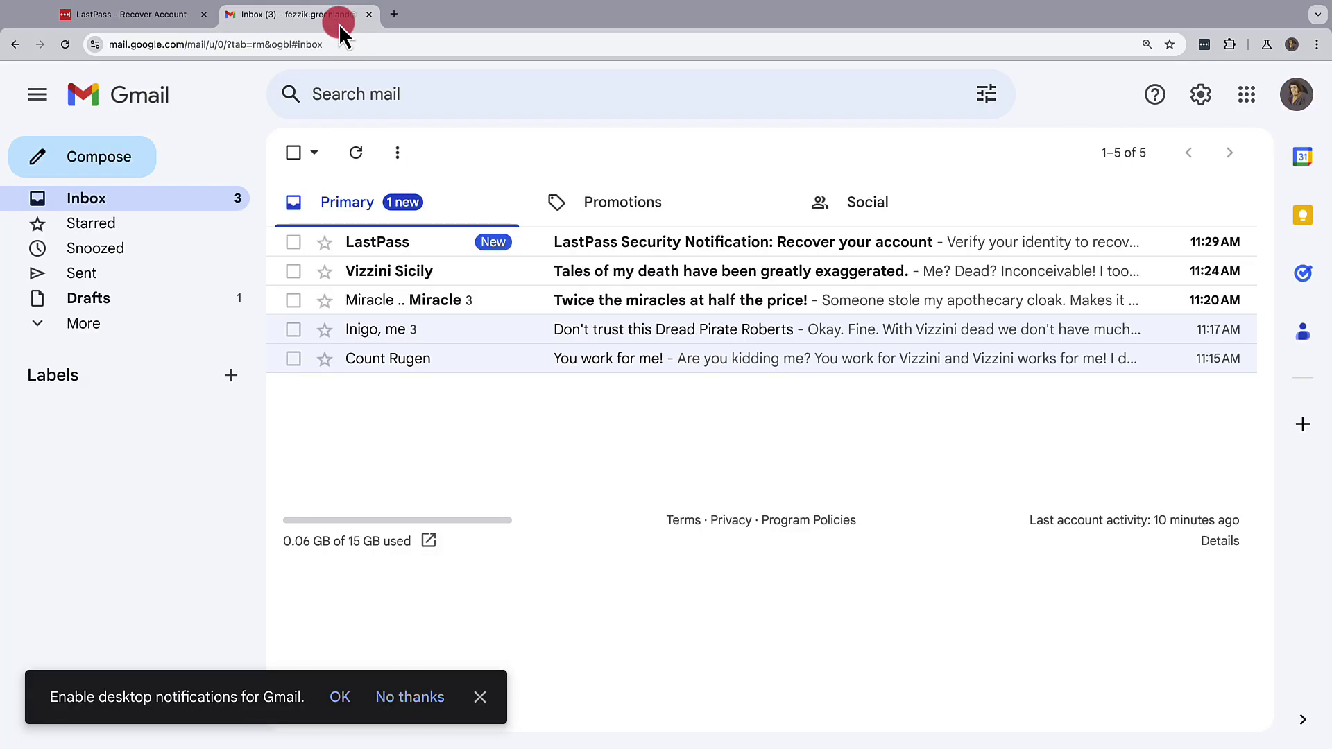
{"action": "left_click", "coordinate": [602, 249]}
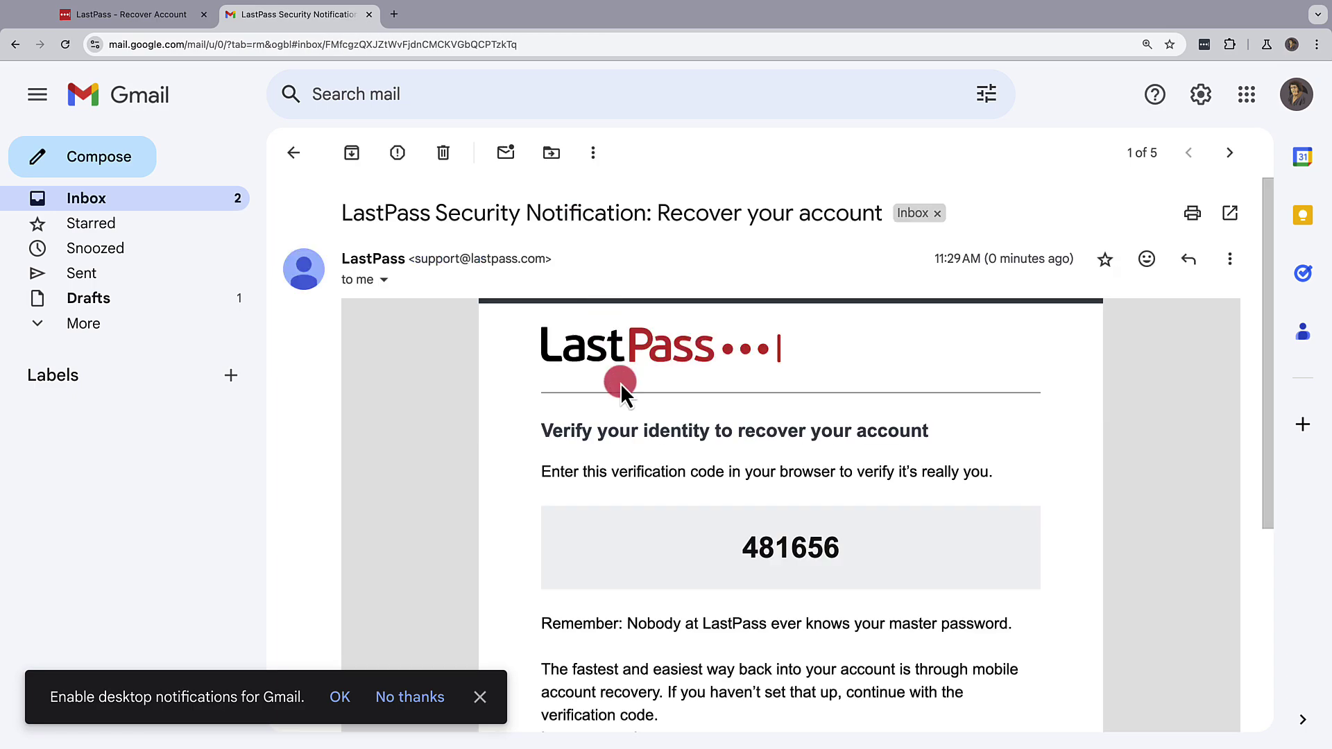
{"action": "left_click_drag", "start_coordinate": [731, 549], "coordinate": [833, 555]}
{"action": "key", "text": "super+c"}
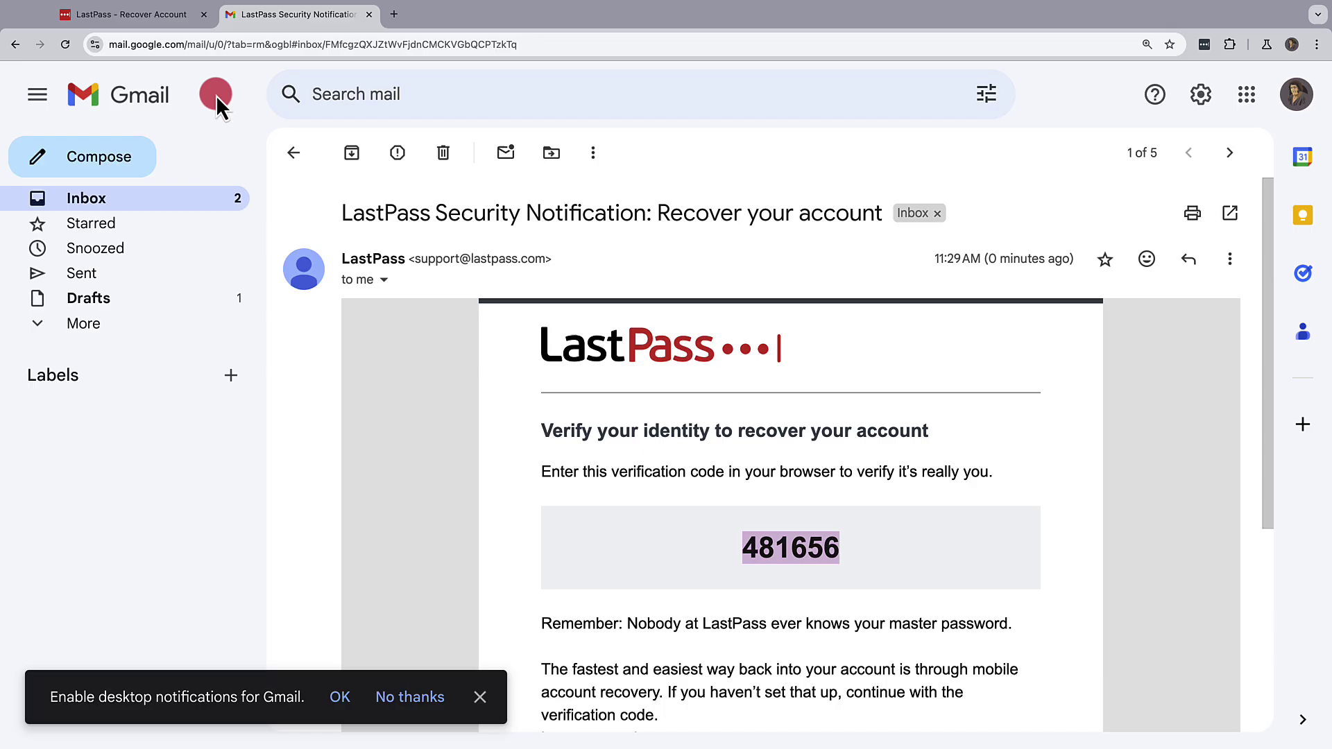
Paste the emailed code on the Recover Account page, verify it, and continue to the vault.
{"action": "left_click", "coordinate": [183, 21]}
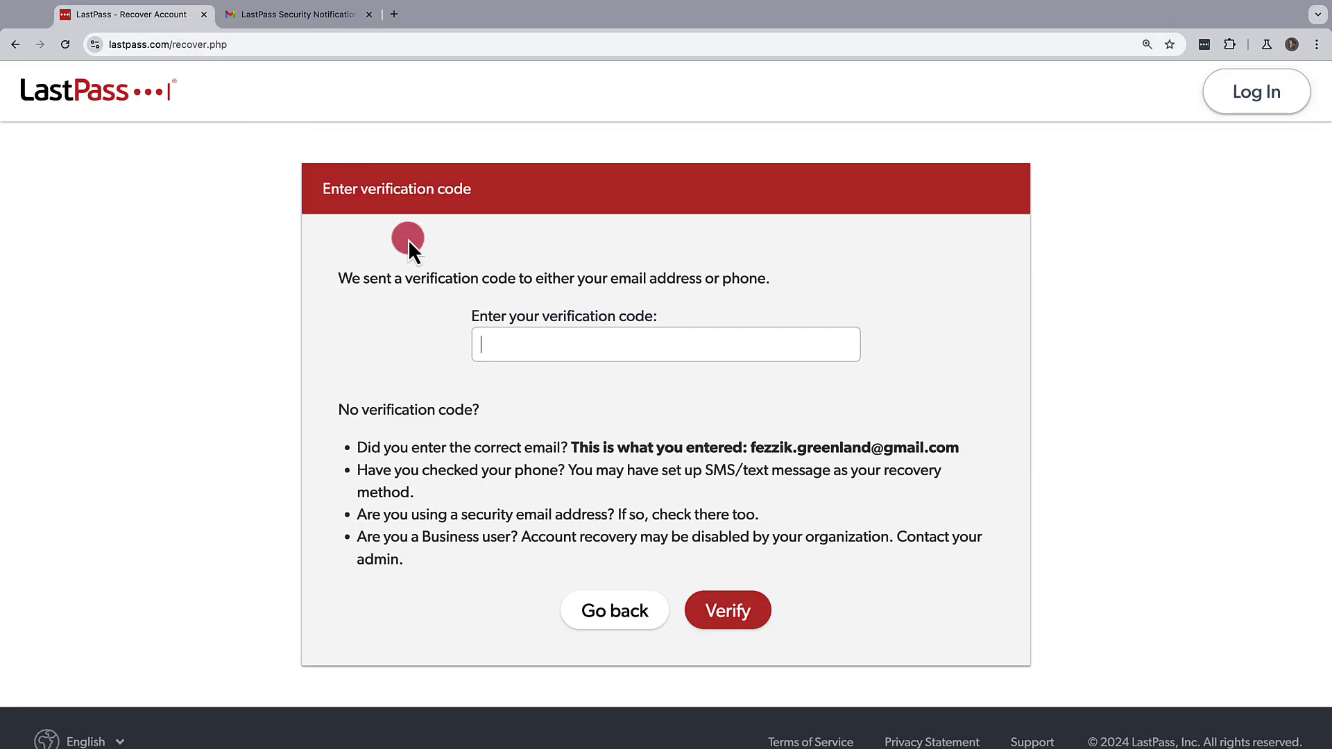
{"action": "left_click", "coordinate": [488, 341]}
{"action": "key", "text": "super+v"}
{"action": "left_click", "coordinate": [721, 614]}
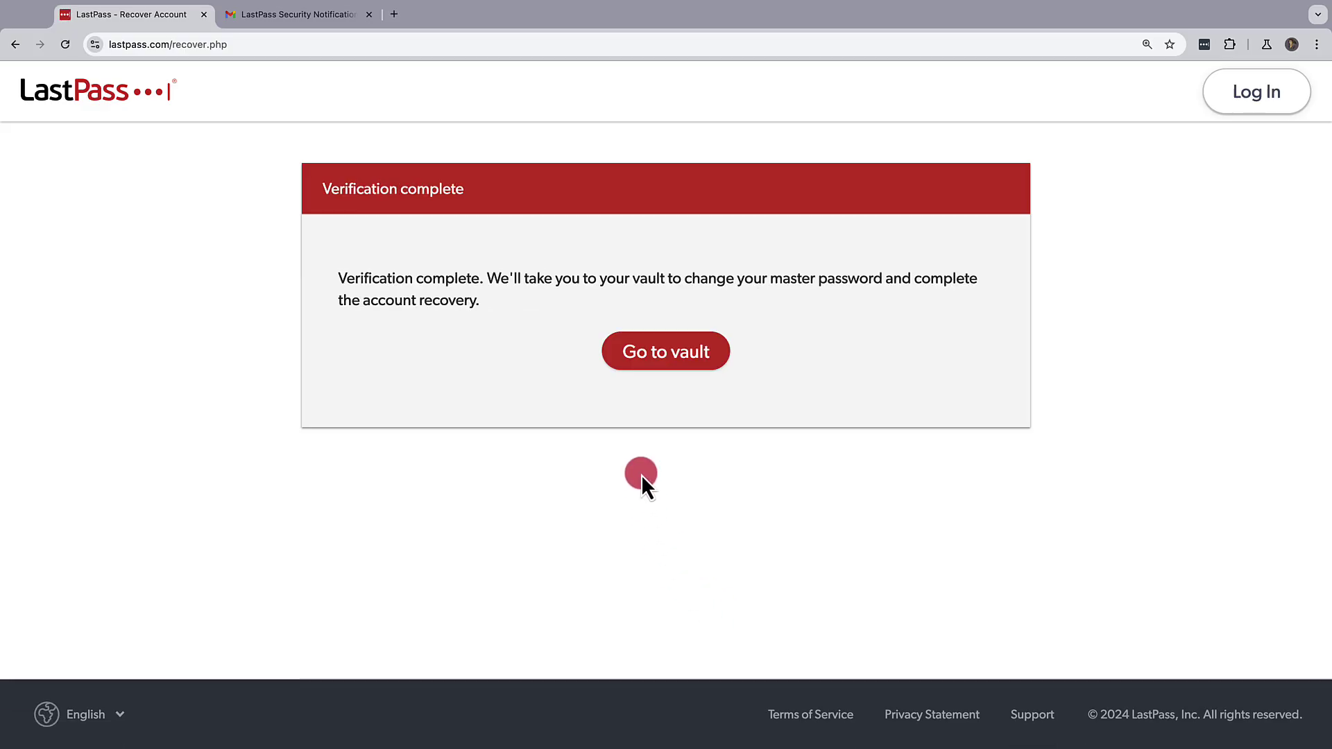
{"action": "left_click", "coordinate": [661, 351]}
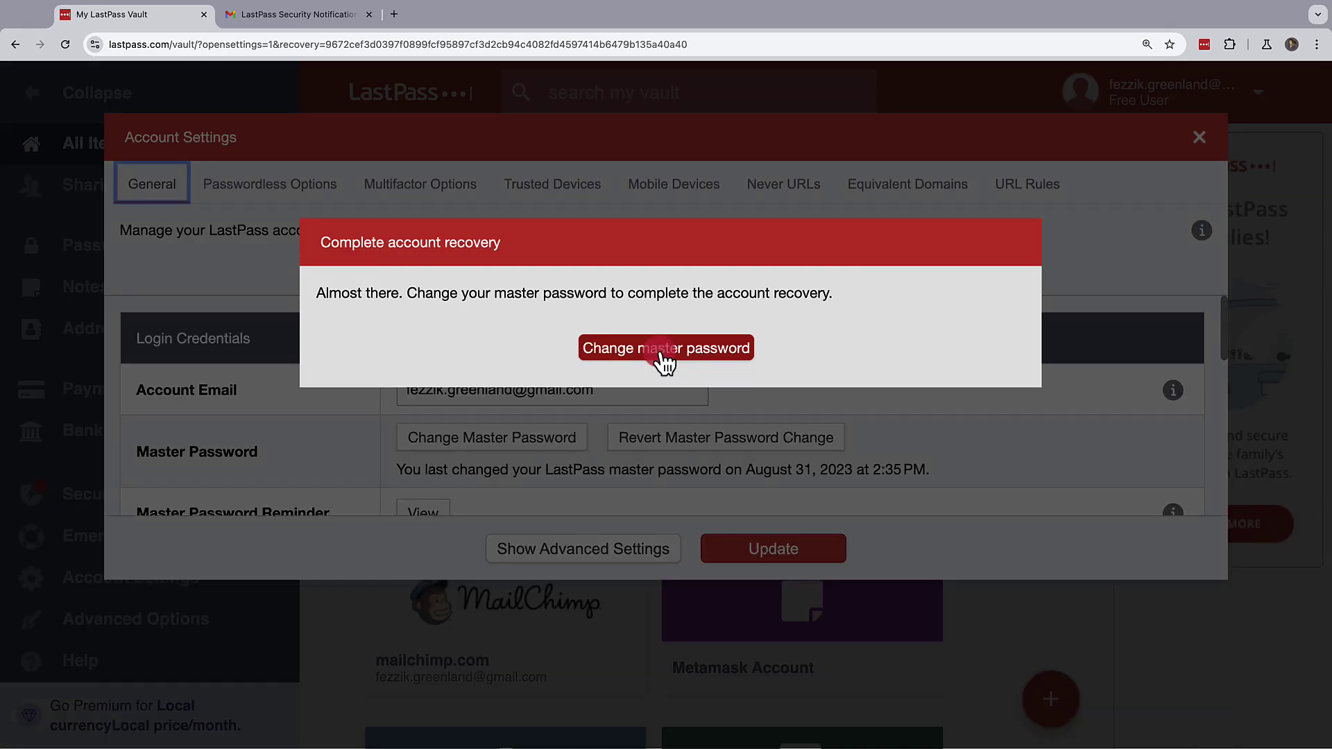
Enter and confirm a new master password with a Master Password Reminder, then confirm.
{"action": "left_click", "coordinate": [664, 357]}
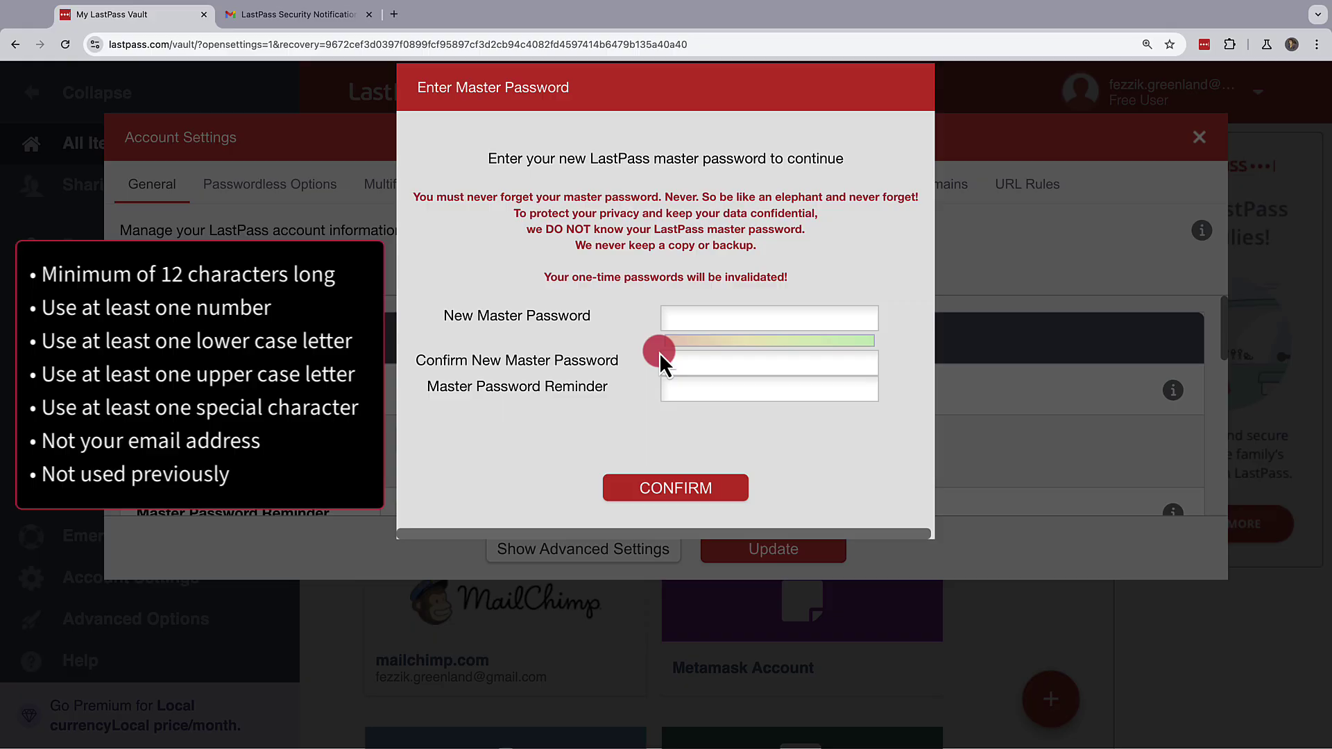
{"action": "type", "text": "•••••••••••••••••"}
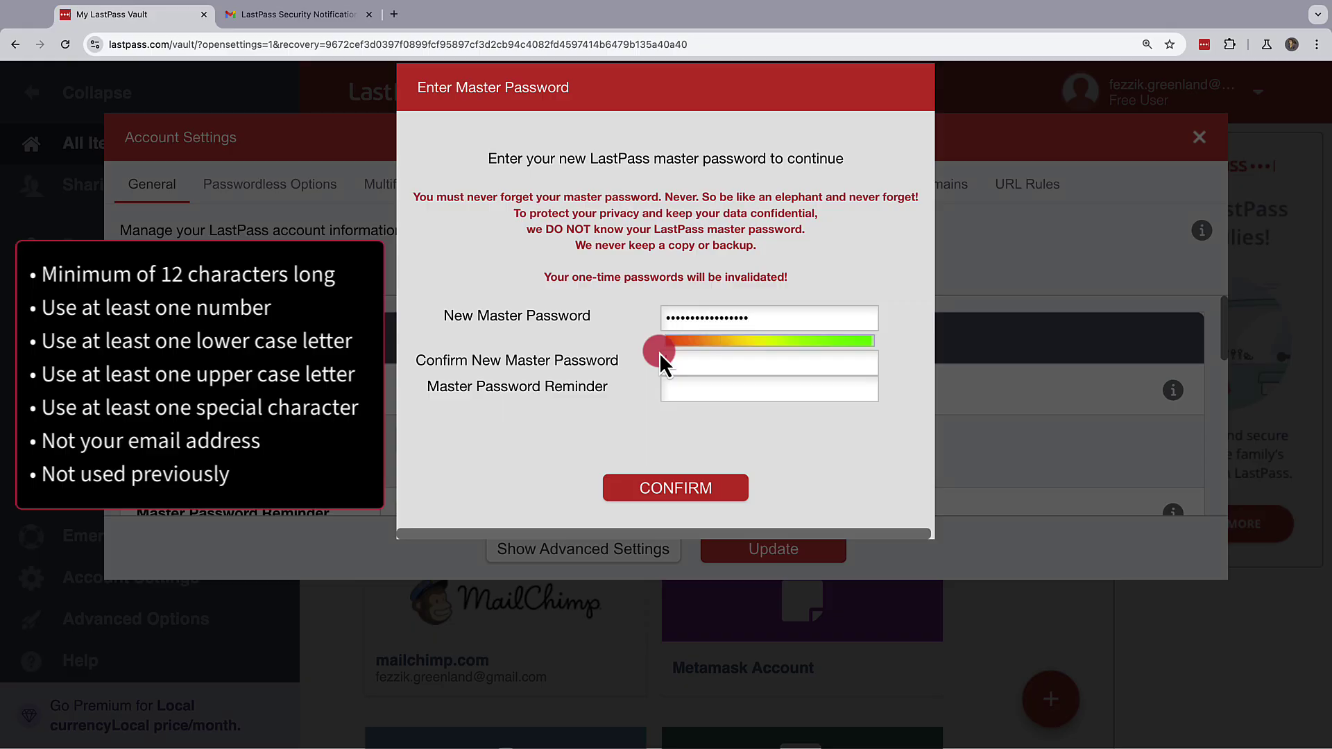
{"action": "left_click", "coordinate": [660, 353]}
{"action": "type", "text": "•••••"}
{"action": "type", "text": "•••••••••••"}
{"action": "type", "text": "•"}
{"action": "type", "text": "vizzini told me s"}
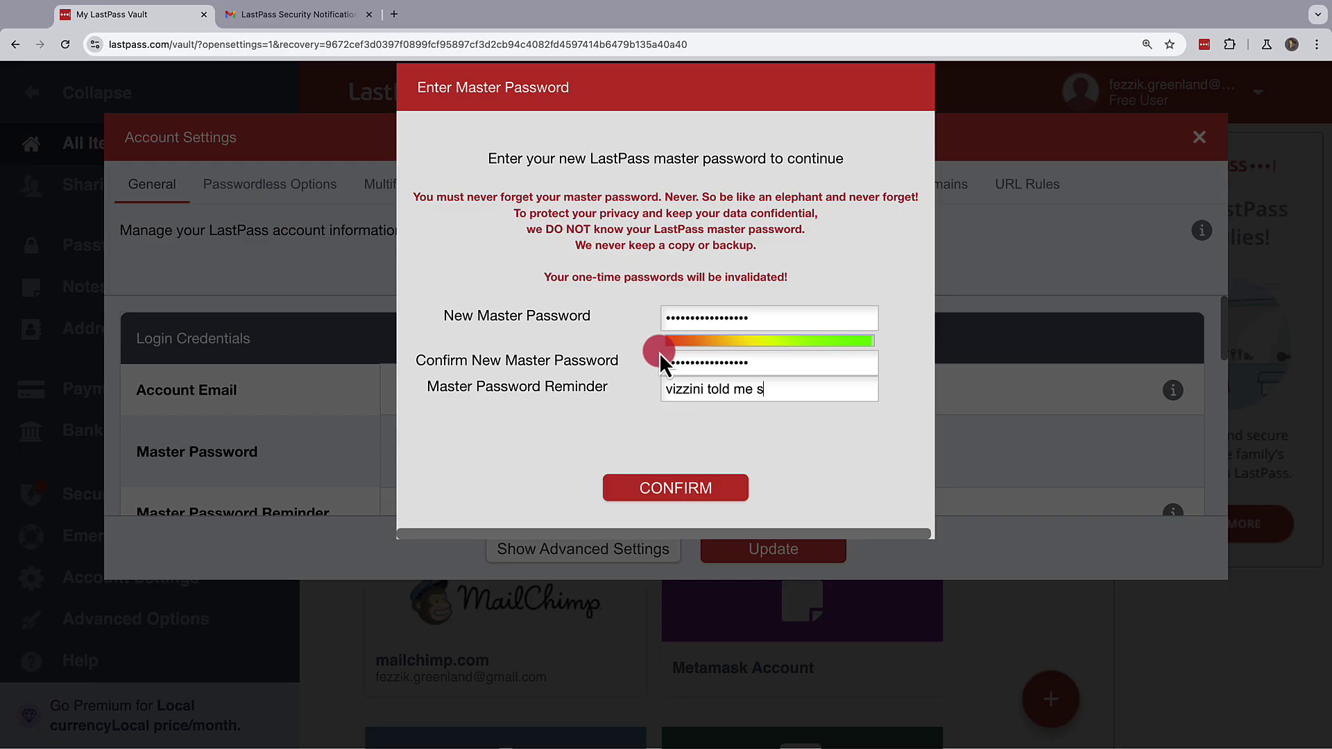
{"action": "type", "text": "o"}
{"action": "left_click", "coordinate": [655, 491]}
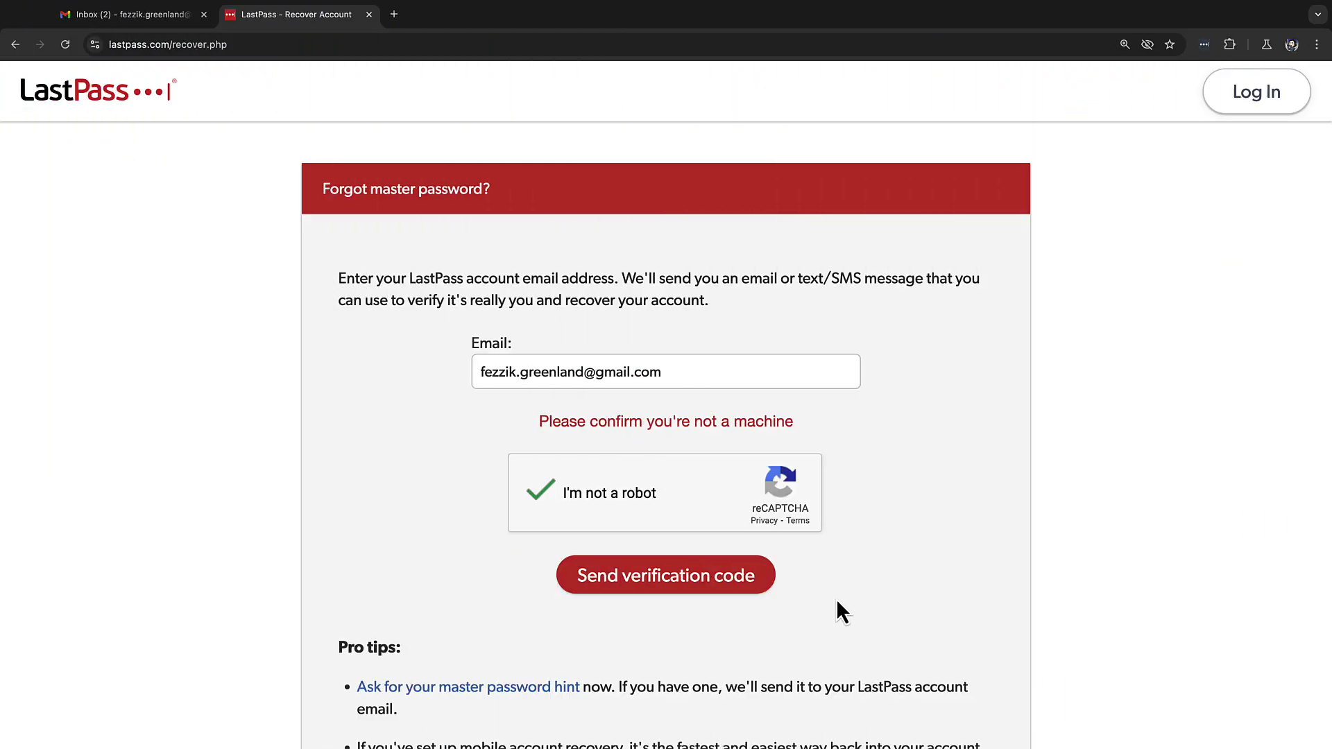
Request another recovery code and continue past the error page to the code-entry page.
{"action": "left_click", "coordinate": [674, 576]}
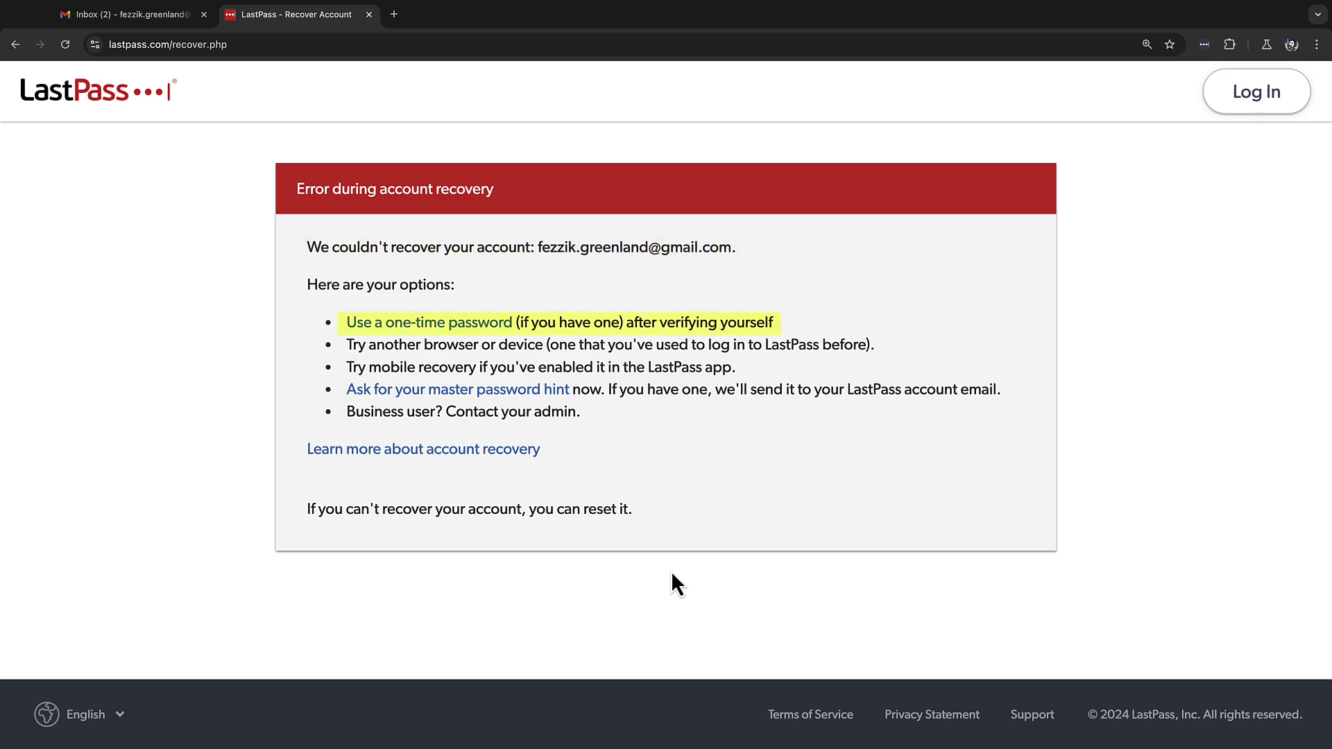
{"action": "left_click", "coordinate": [497, 326]}
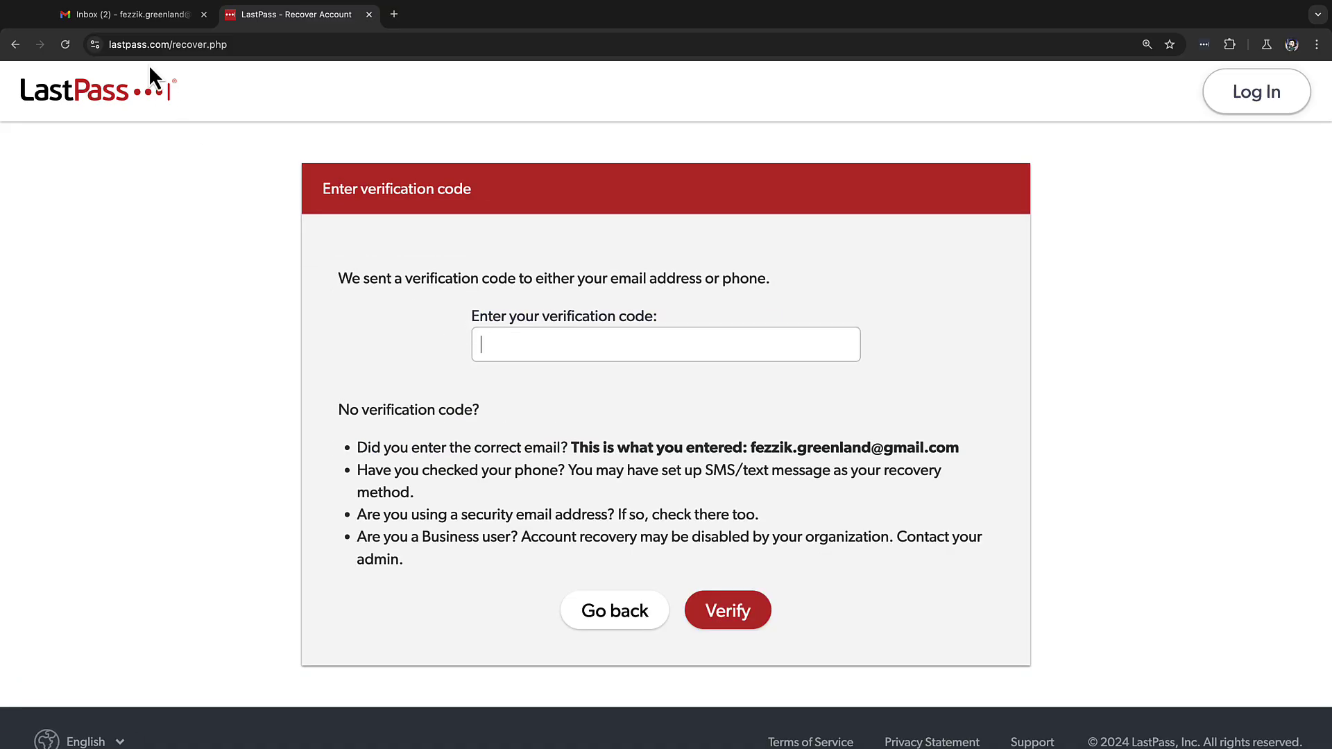
In Gmail, open the new LastPass recovery email and copy its fresh verification code.
{"action": "left_click", "coordinate": [136, 20]}
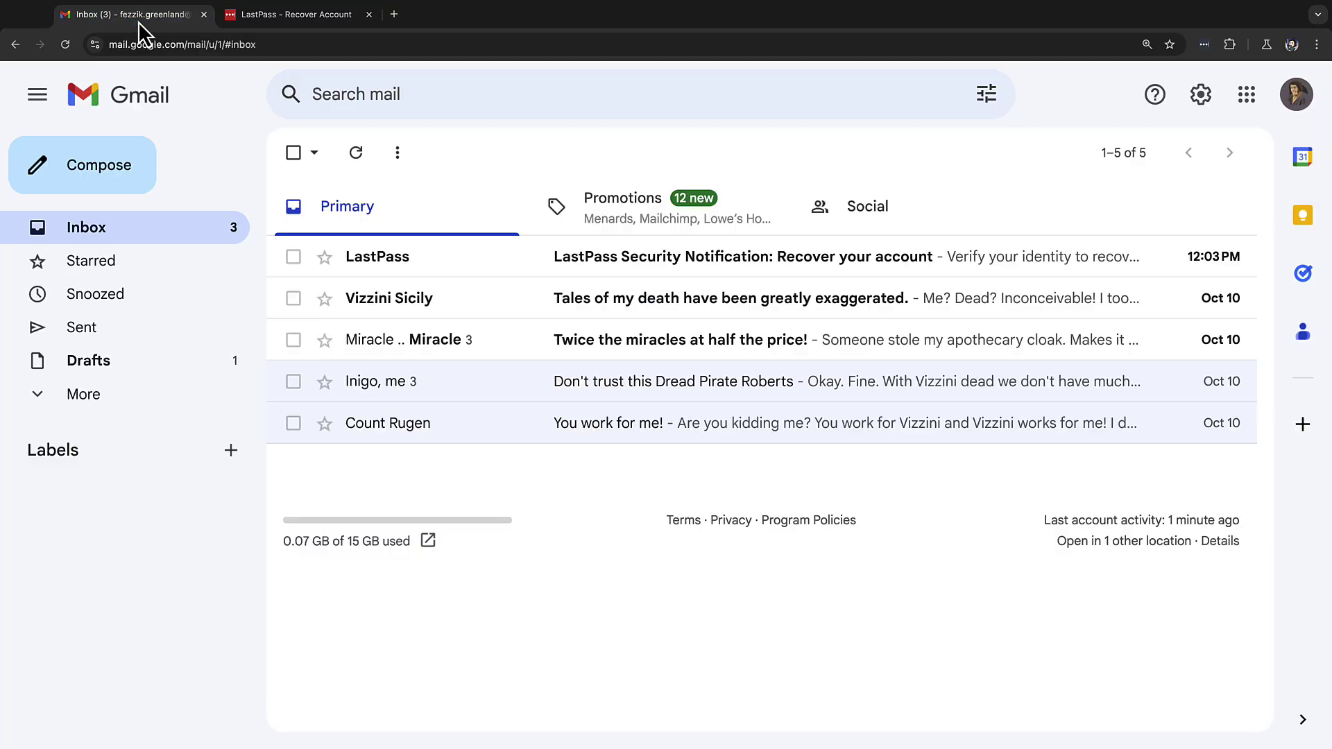
{"action": "left_click", "coordinate": [469, 254]}
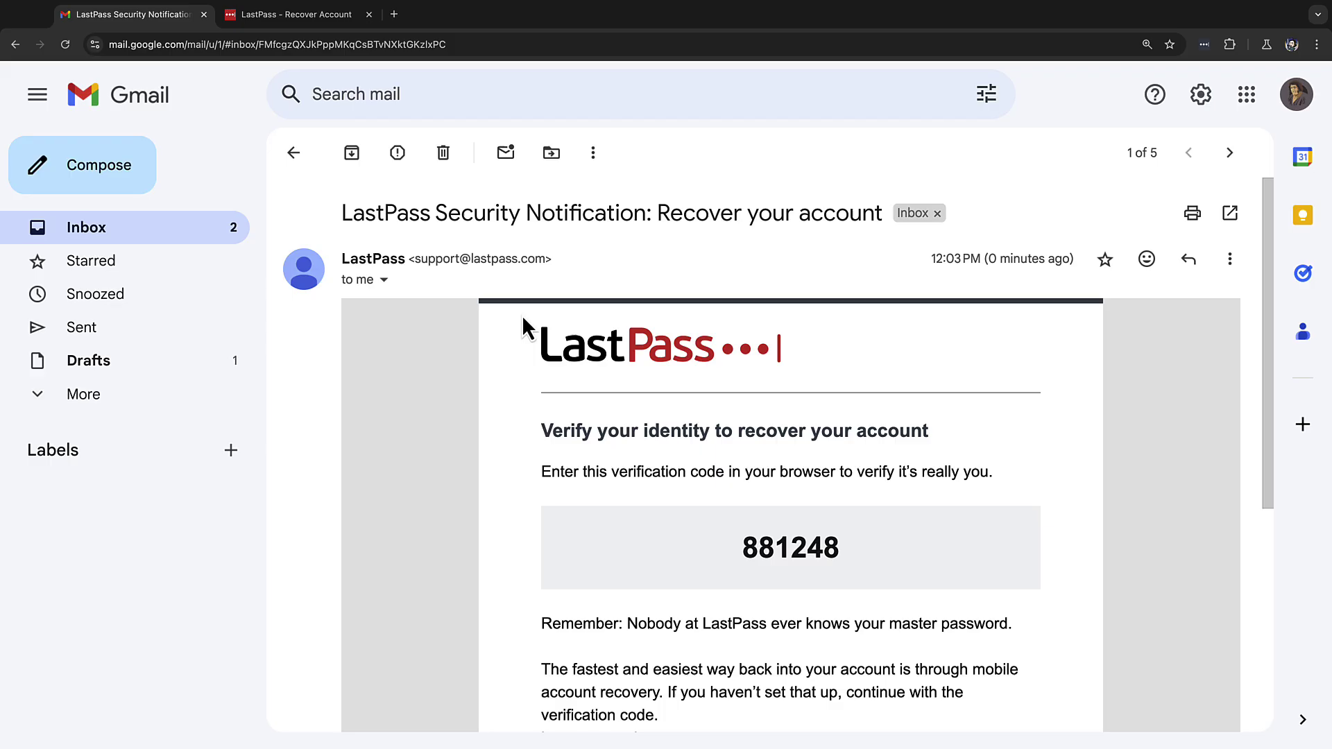
{"action": "left_click_drag", "start_coordinate": [735, 535], "coordinate": [862, 544]}
{"action": "key", "text": "super+c"}
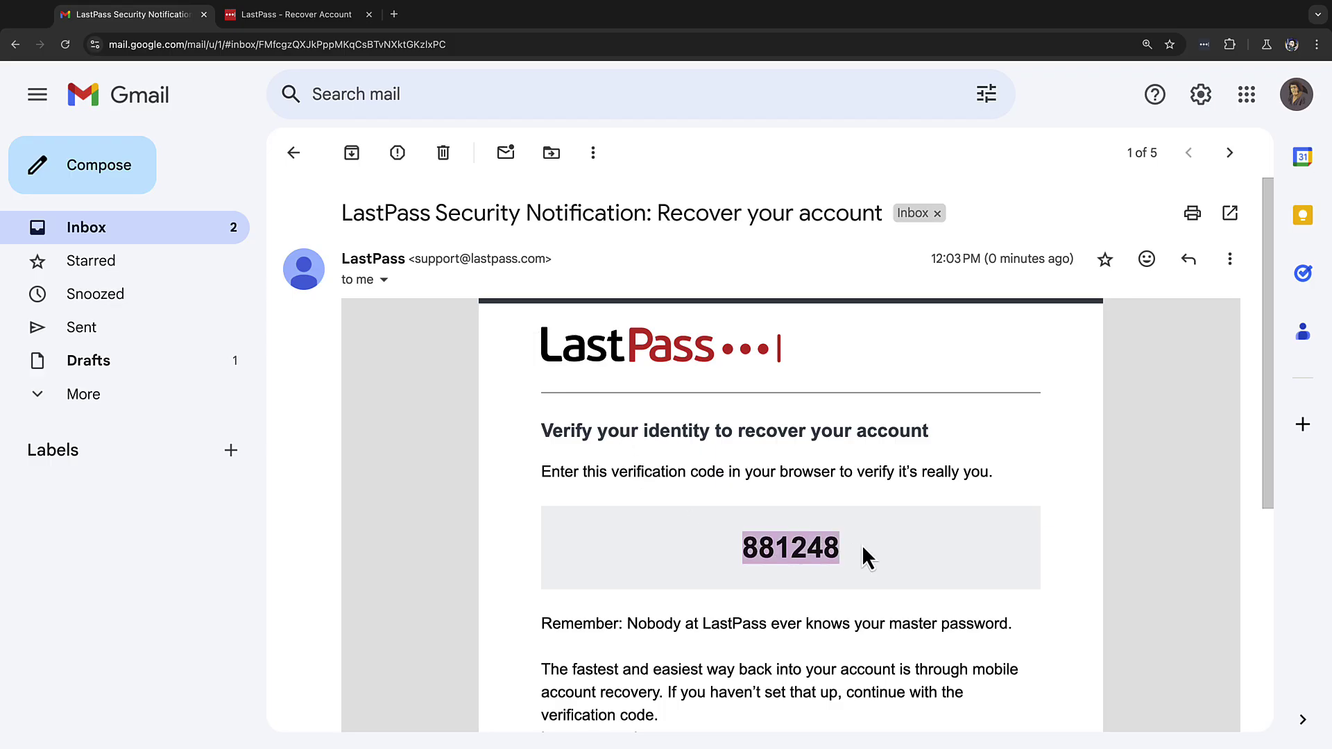
Paste and verify the new code, then paste and submit a one-time password.
{"action": "left_click", "coordinate": [273, 23]}
{"action": "key", "text": "super+v"}
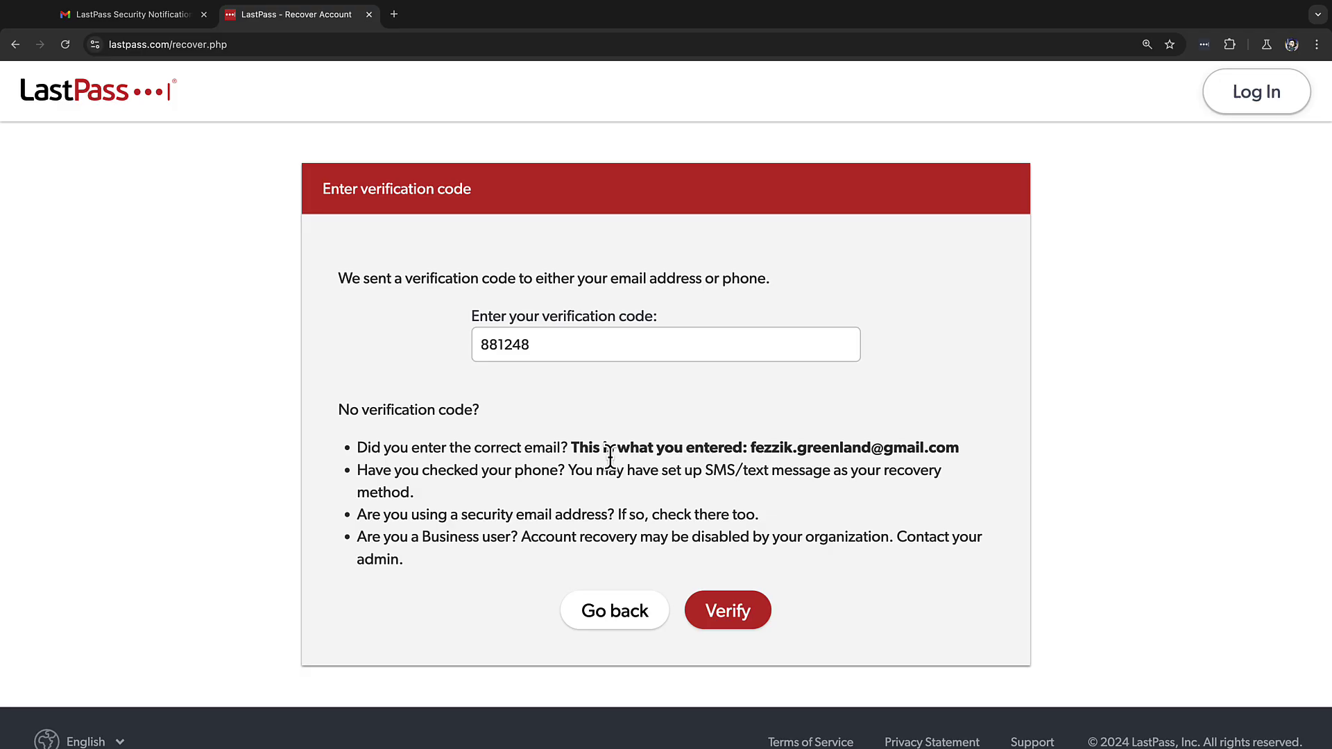
{"action": "left_click", "coordinate": [712, 615]}
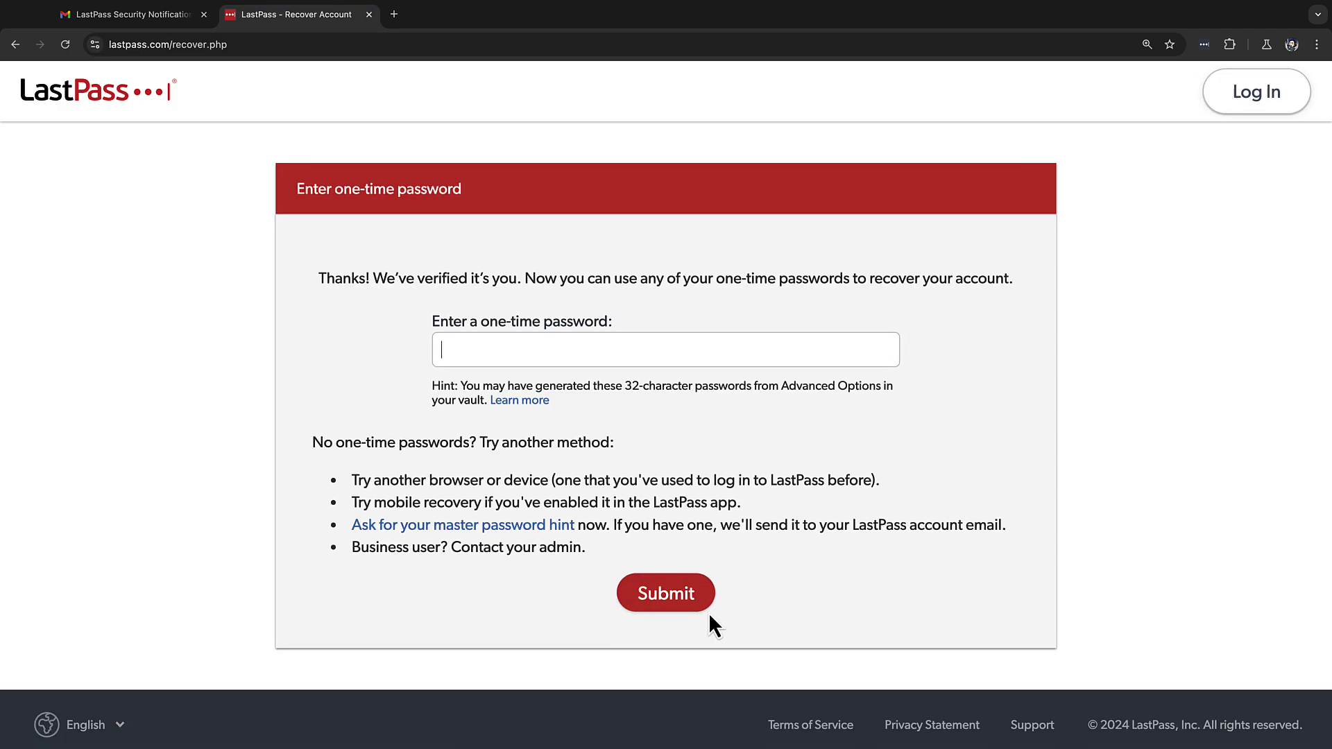
{"action": "key", "text": "super+v"}
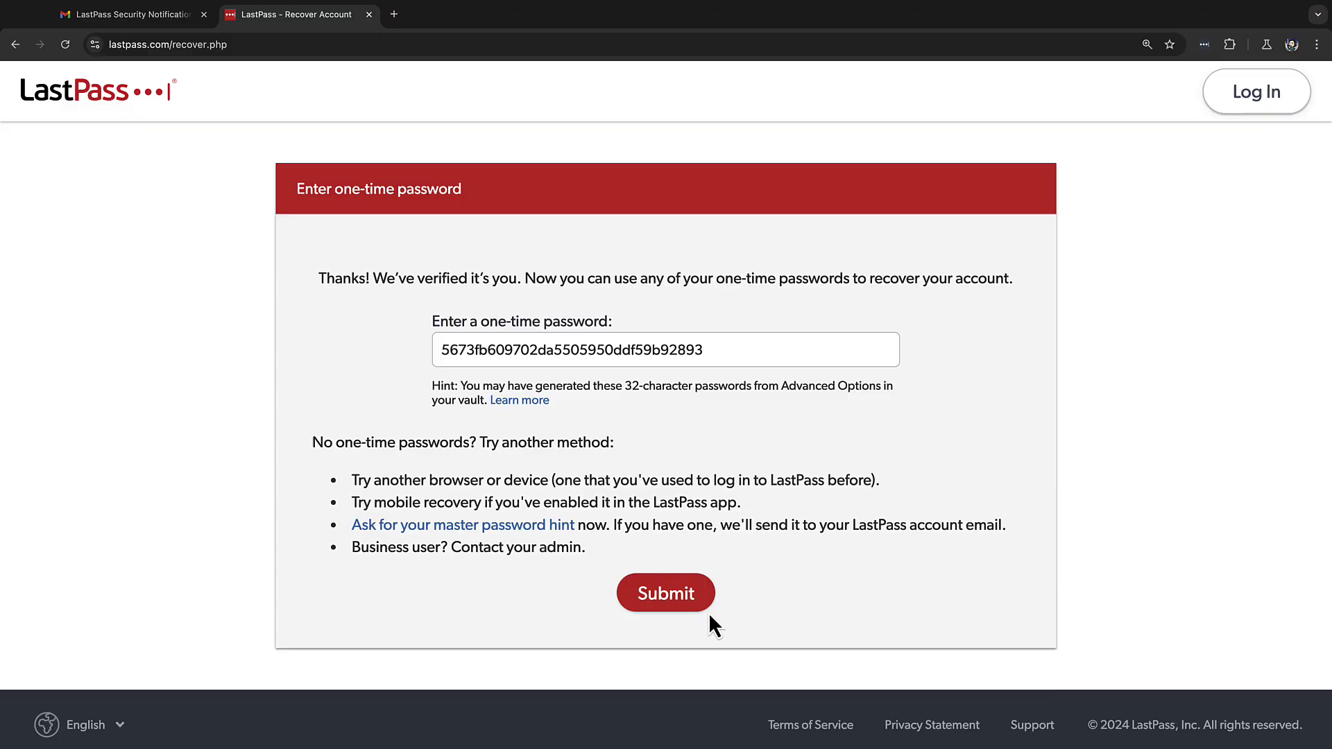
{"action": "left_click", "coordinate": [665, 597]}
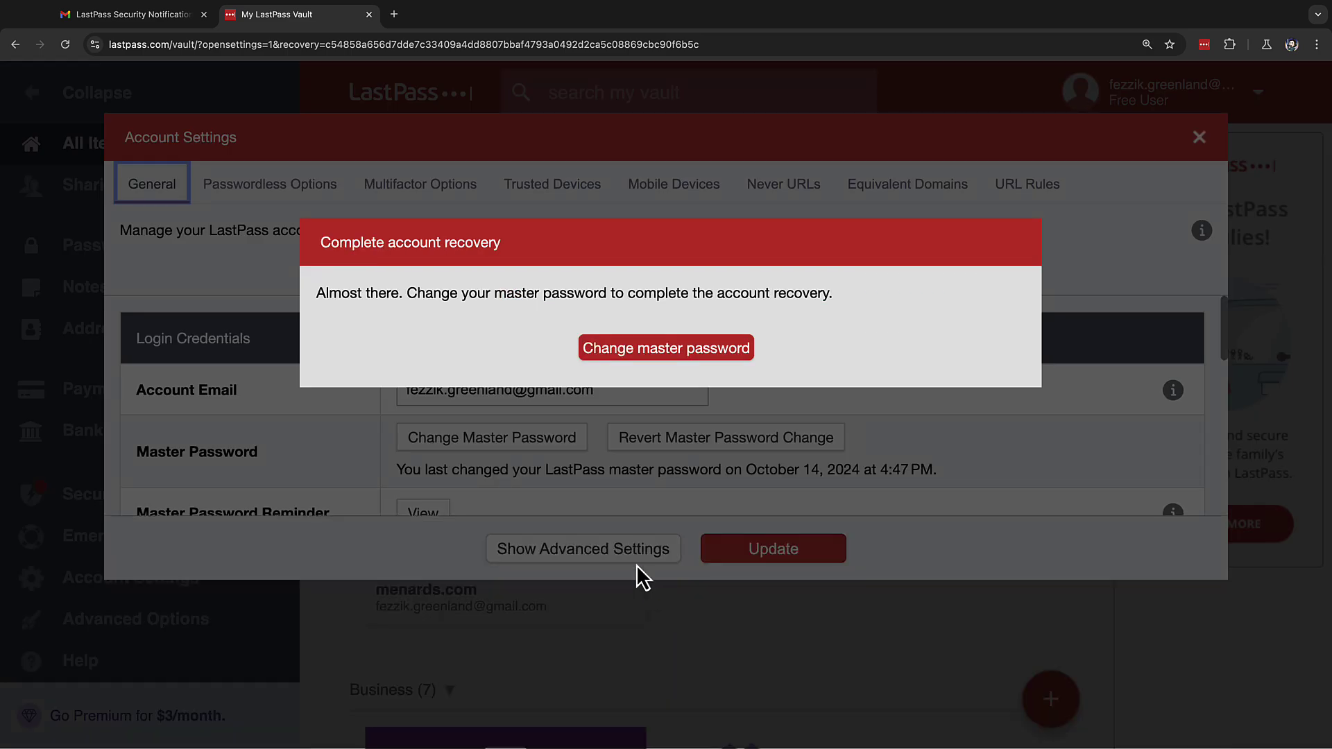
Choose Change master password in the Complete account recovery dialog, which ends in a recovery error.
{"action": "left_click", "coordinate": [654, 360]}
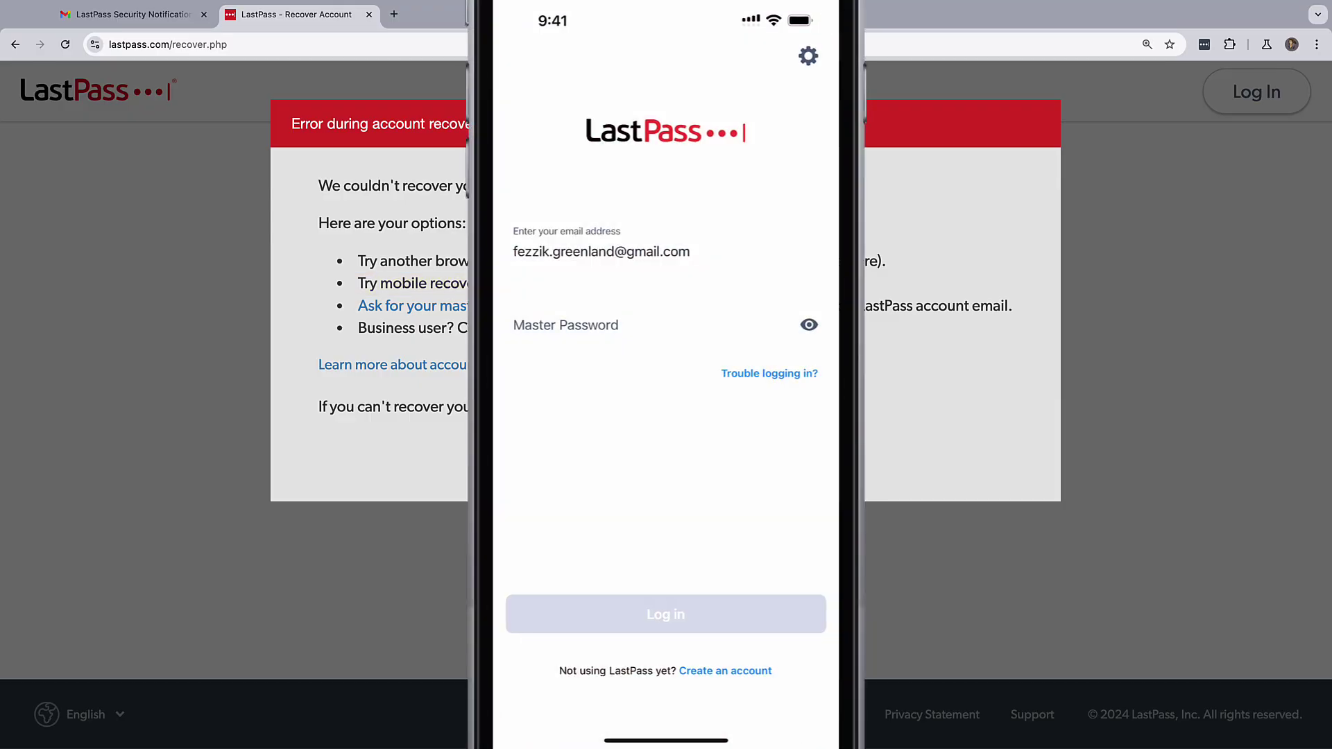
On the phone, go through Trouble logging in, Forgot Master Password, Recover Account, and Recover with Face ID.
{"action": "left_click", "coordinate": [768, 374]}
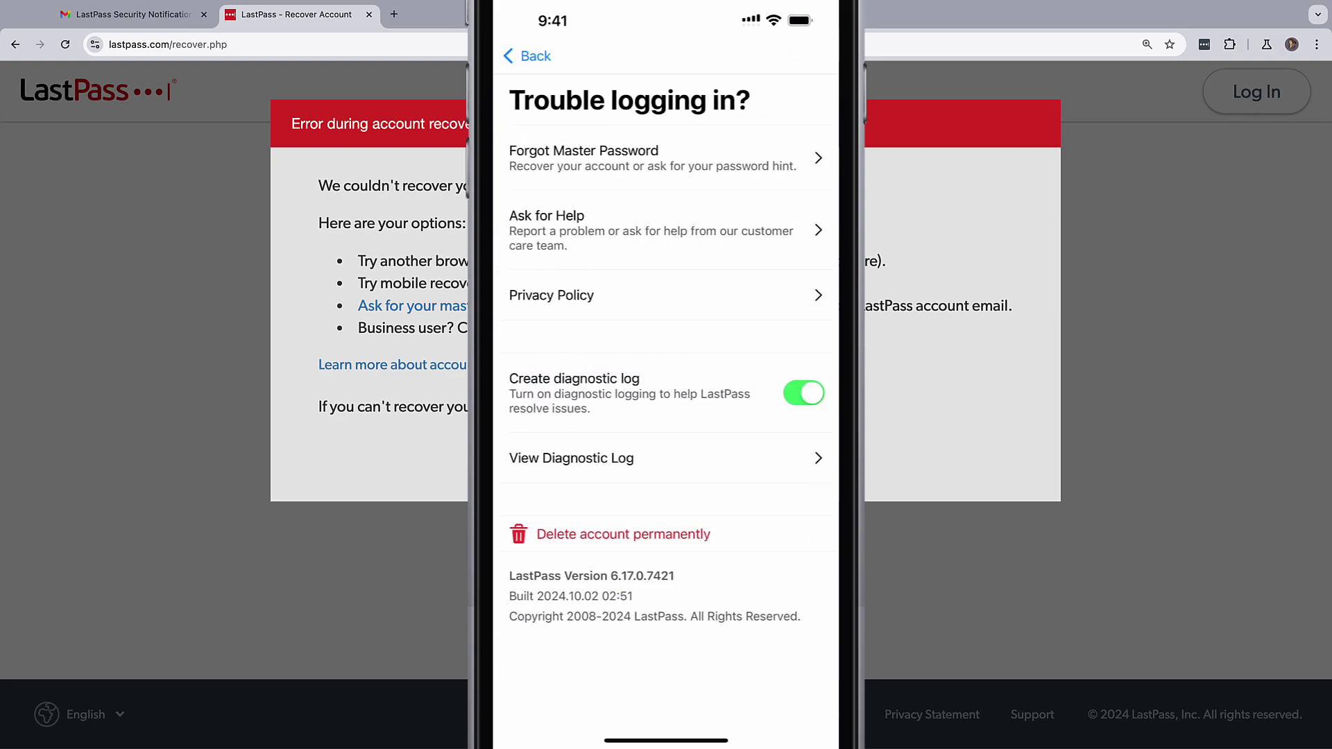
{"action": "left_click", "coordinate": [575, 152]}
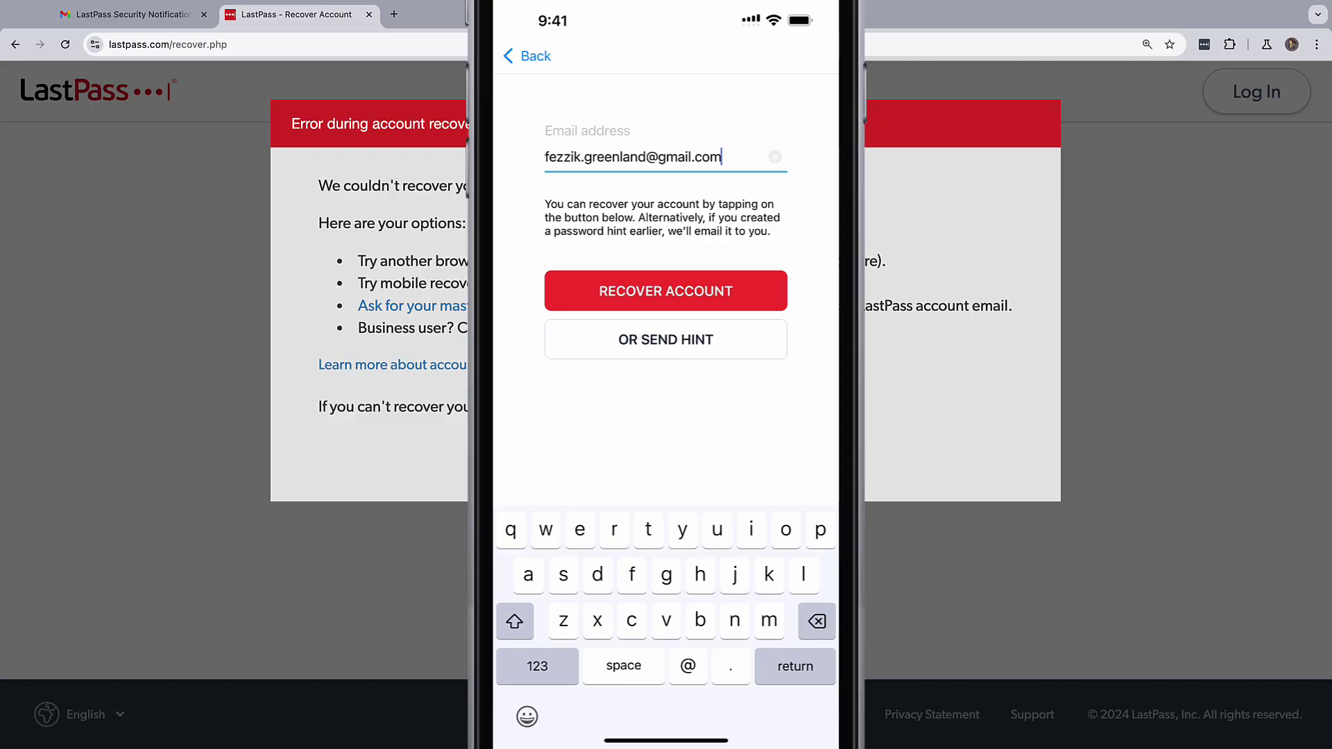
{"action": "left_click", "coordinate": [668, 291]}
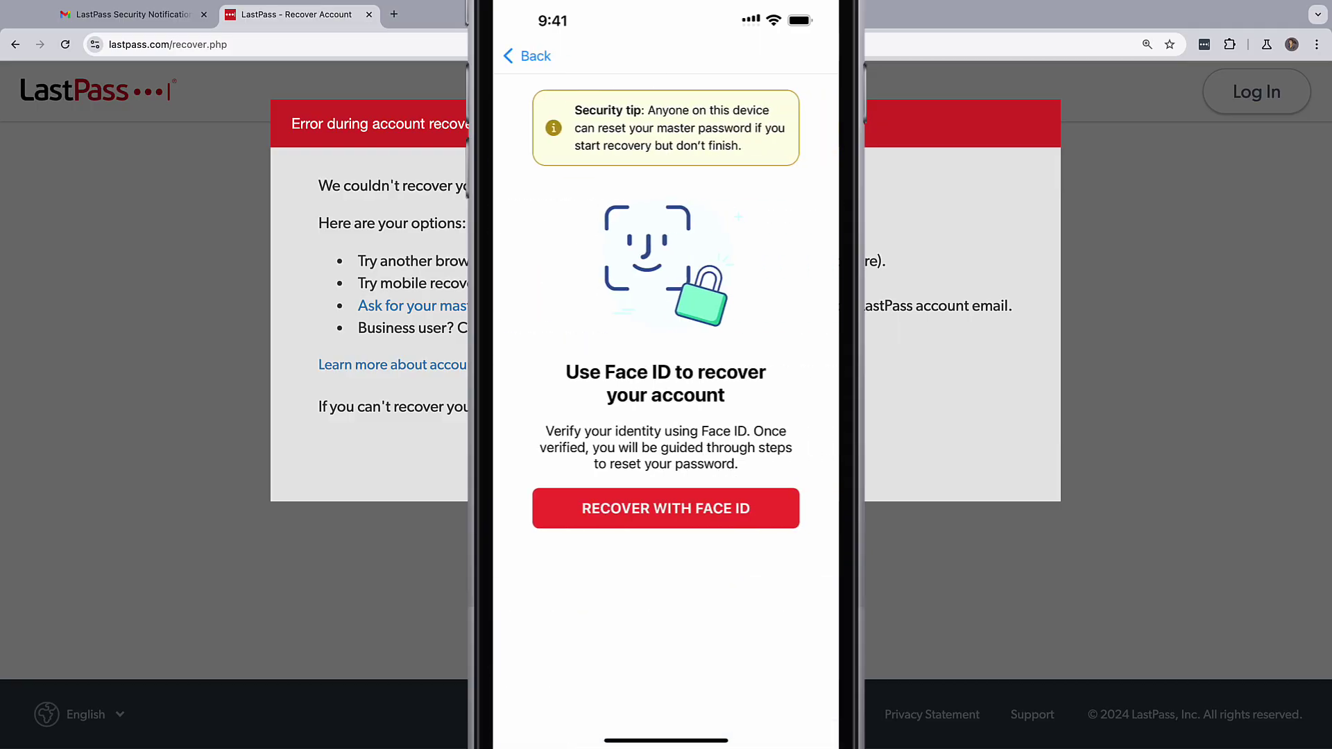
{"action": "left_click", "coordinate": [668, 510]}
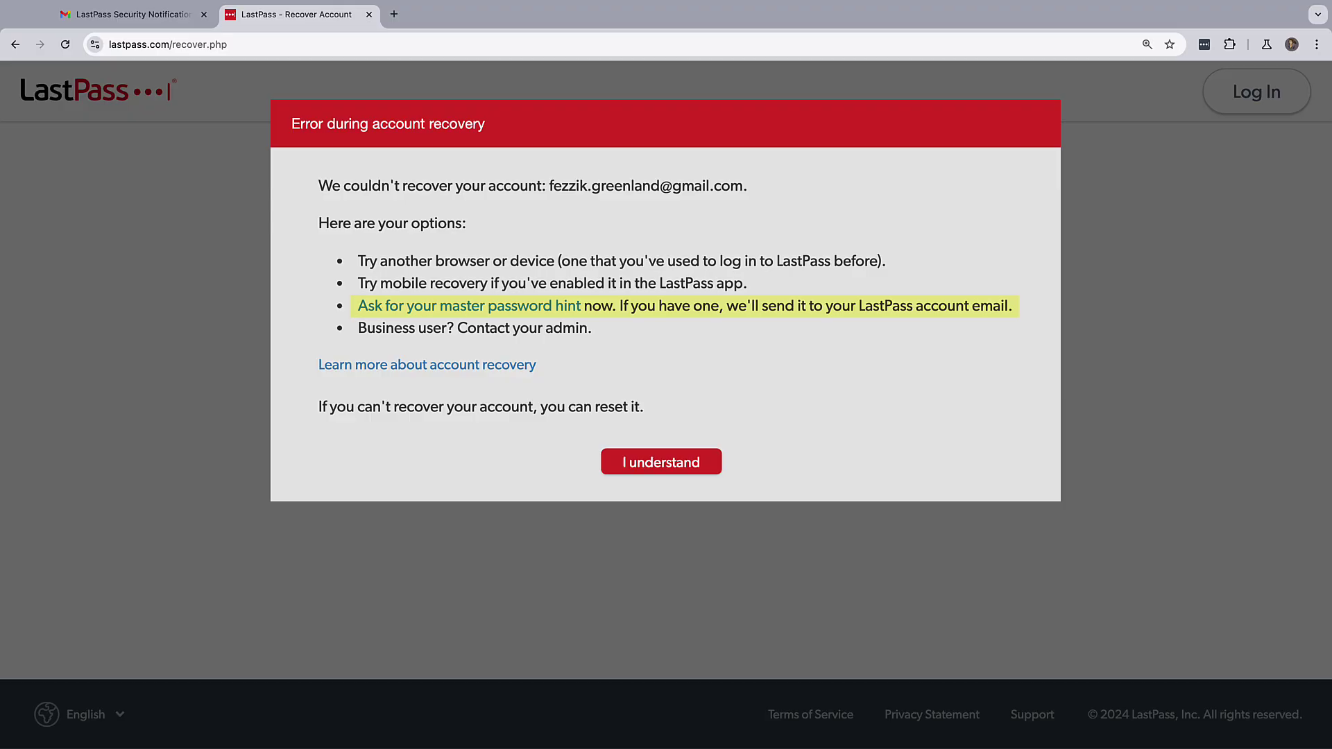
Choose to ask for the master password hint and paste the account email address.
{"action": "left_click", "coordinate": [820, 331]}
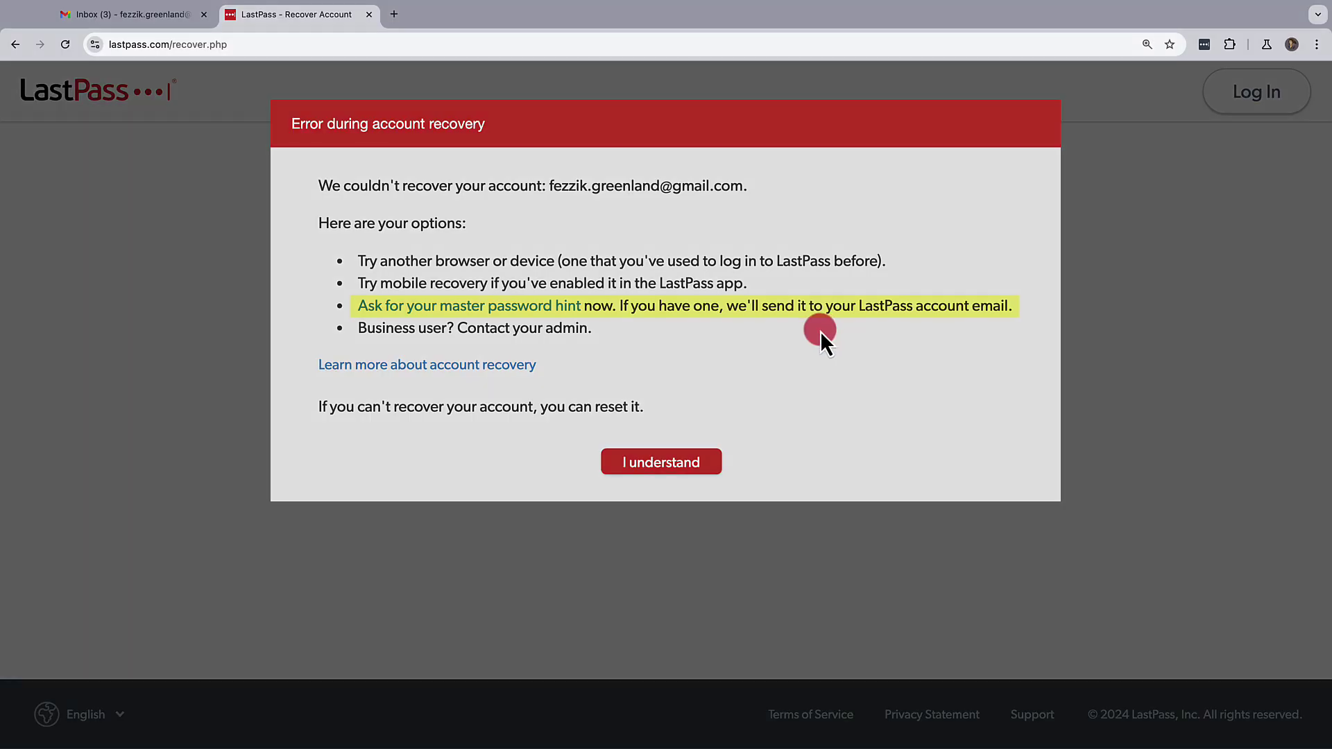
{"action": "left_click", "coordinate": [528, 306]}
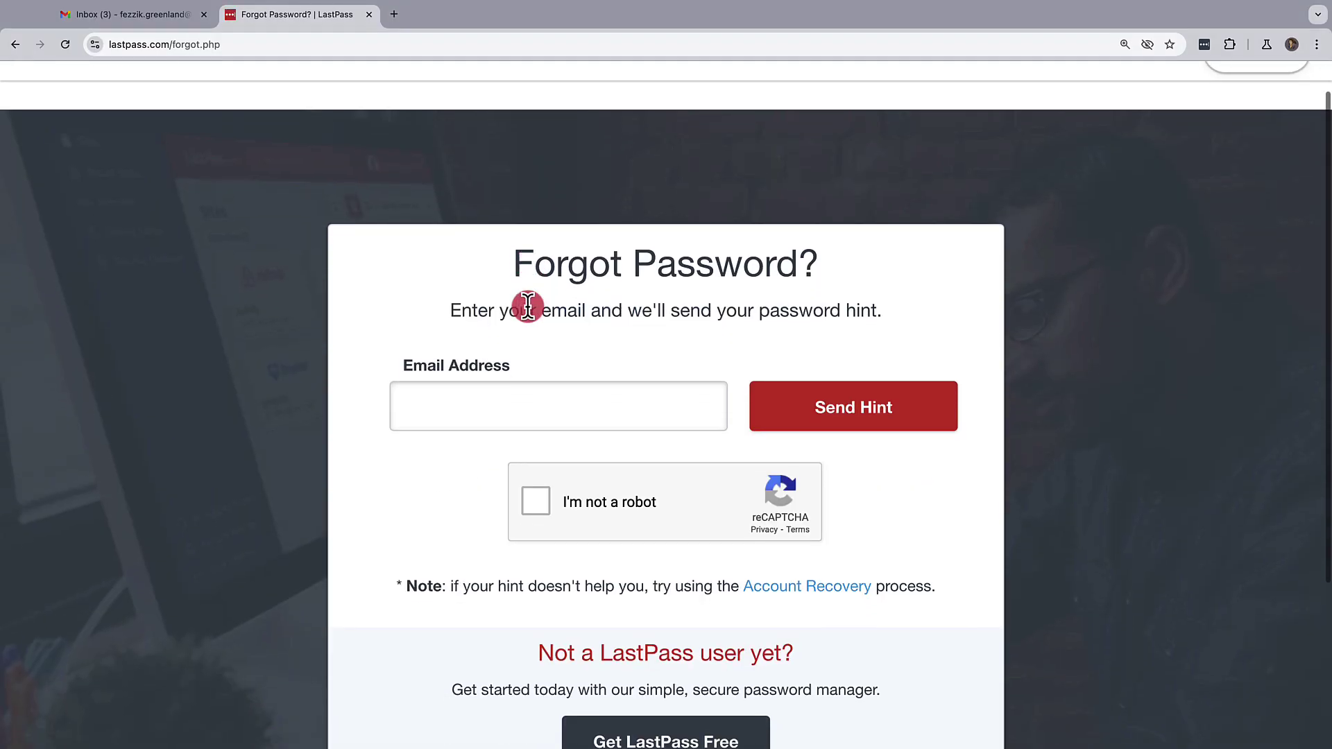
{"action": "scroll", "coordinate": [527, 306], "scroll_direction": "down", "scroll_amount": 1}
{"action": "left_click", "coordinate": [527, 306]}
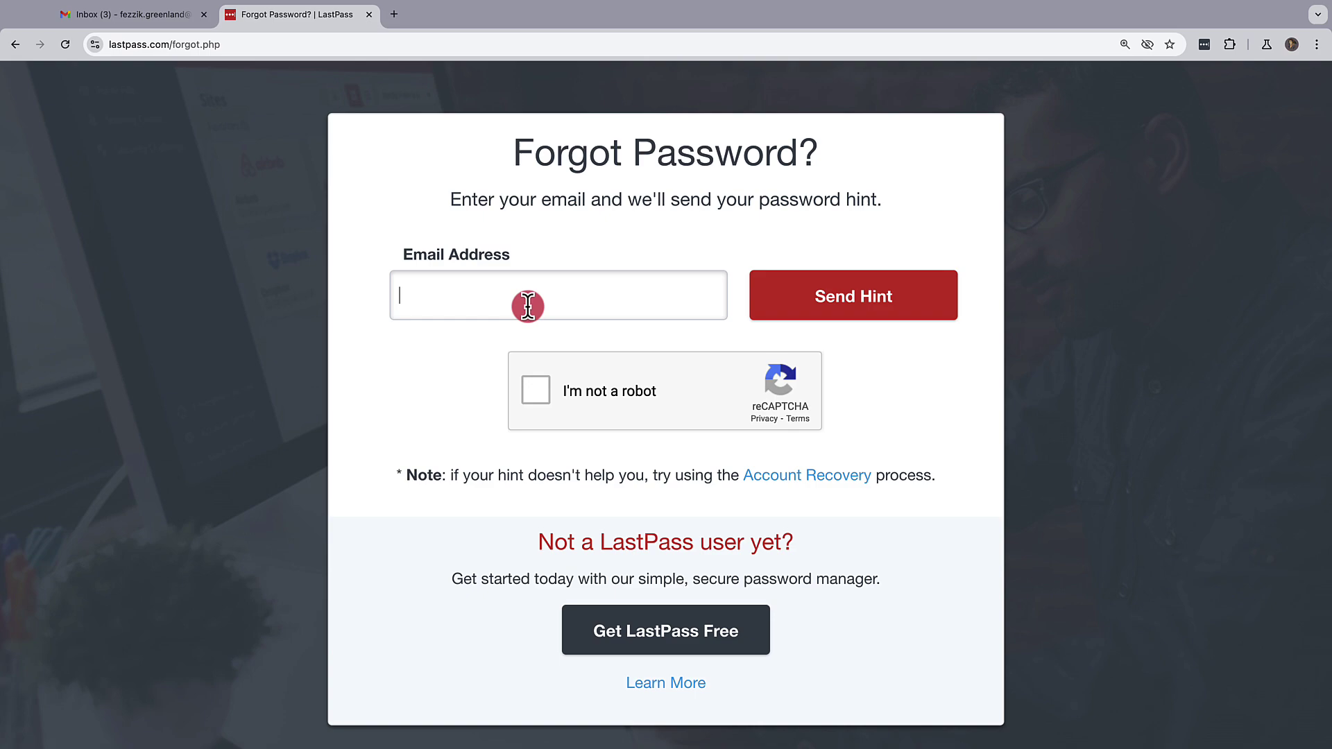
{"action": "key", "text": "super+v"}
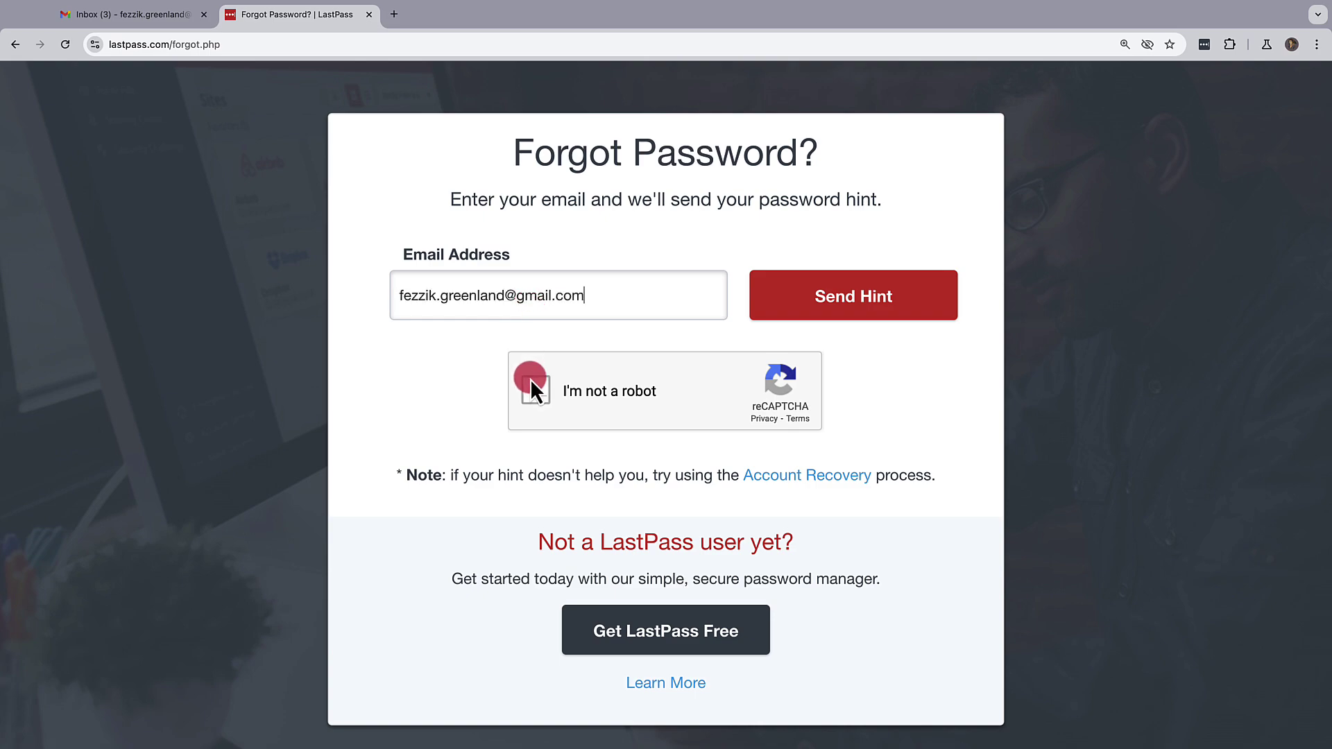
Pass the reCAPTCHA image challenge and send the master password hint.
{"action": "left_click", "coordinate": [530, 379]}
{"action": "left_click", "coordinate": [634, 422]}
{"action": "left_click", "coordinate": [770, 288]}
{"action": "left_click", "coordinate": [763, 555]}
{"action": "left_click", "coordinate": [891, 667]}
{"action": "left_click", "coordinate": [859, 305]}
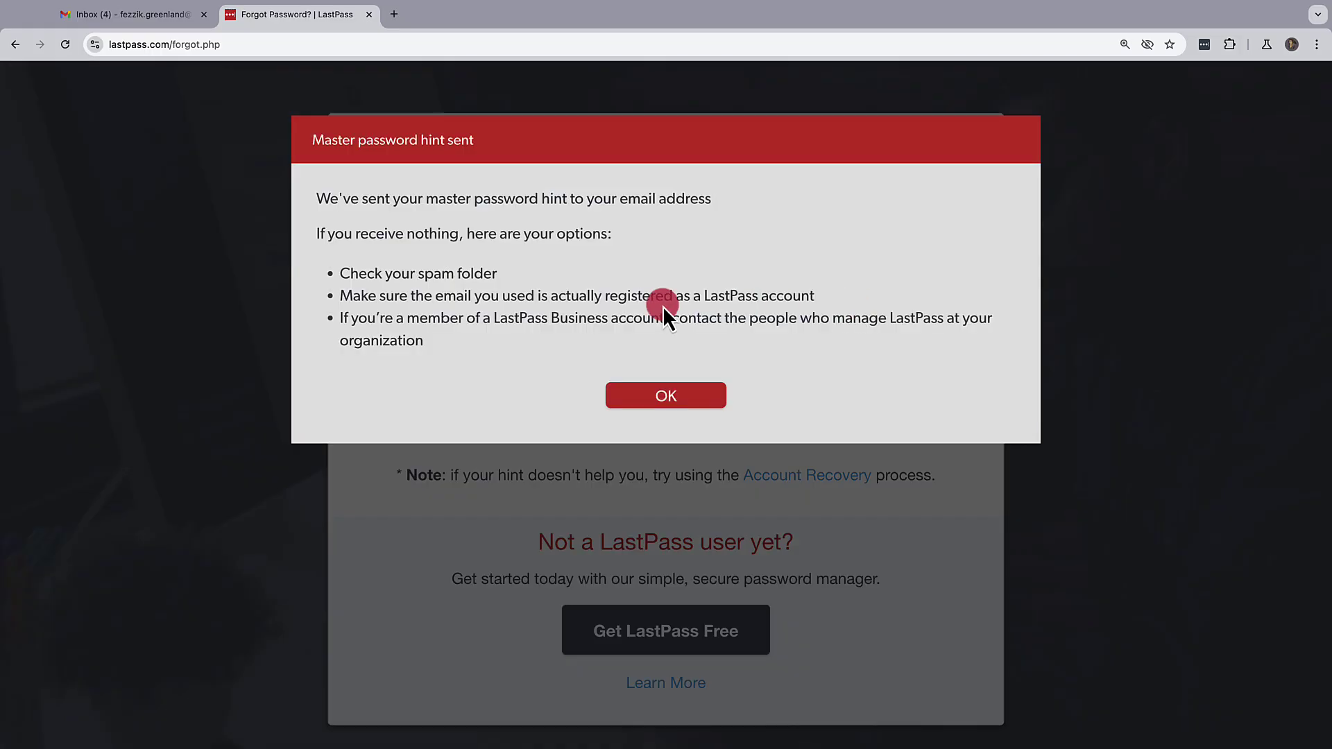
Open the 'LastPass: Forgotten master password' email from the Gmail inbox and scroll to the hint.
{"action": "left_click", "coordinate": [74, 14]}
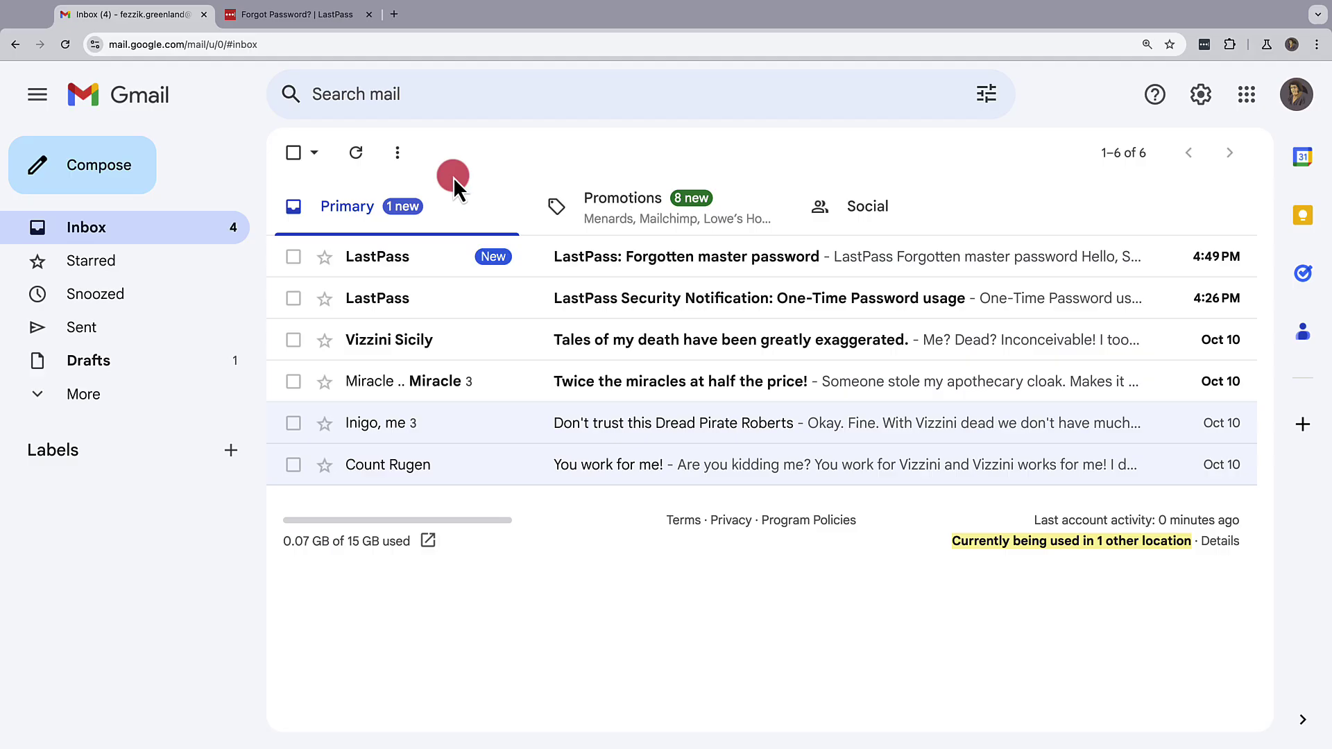
{"action": "left_click", "coordinate": [530, 254]}
{"action": "scroll", "coordinate": [530, 254], "scroll_direction": "down", "scroll_amount": 3}
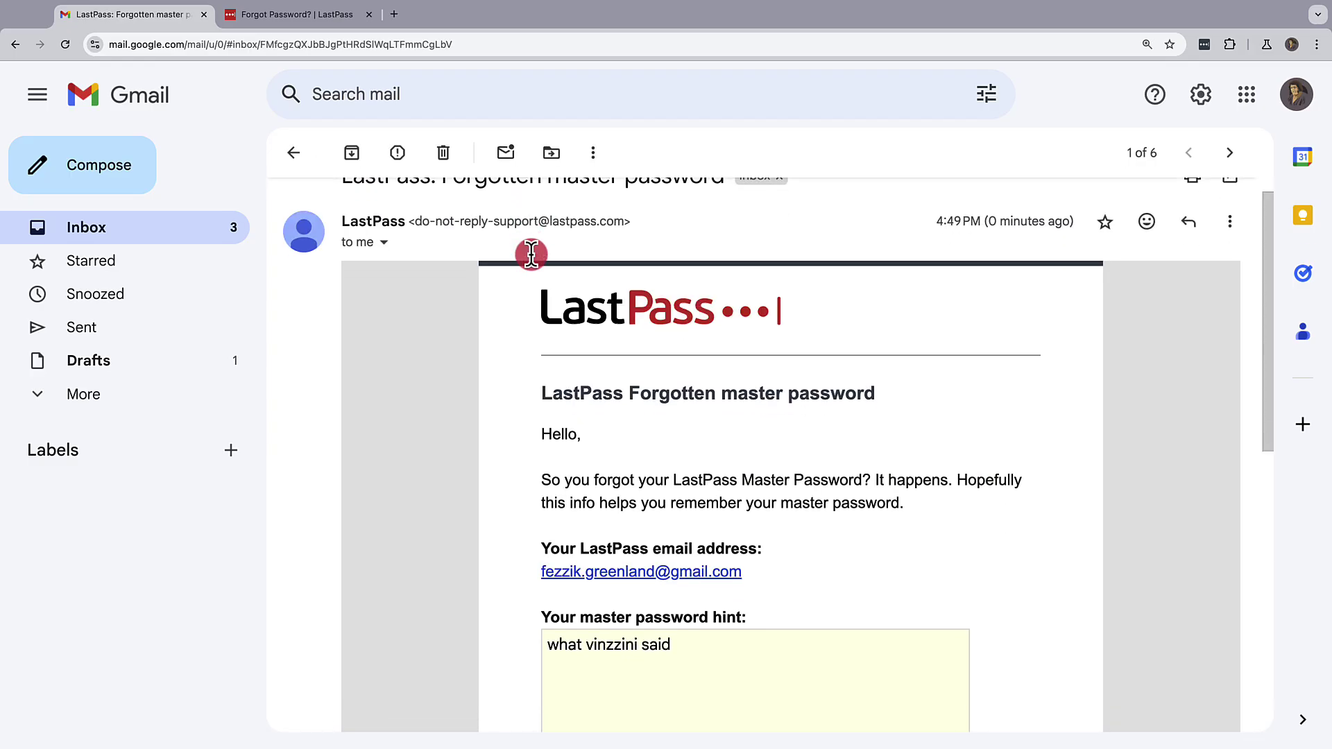